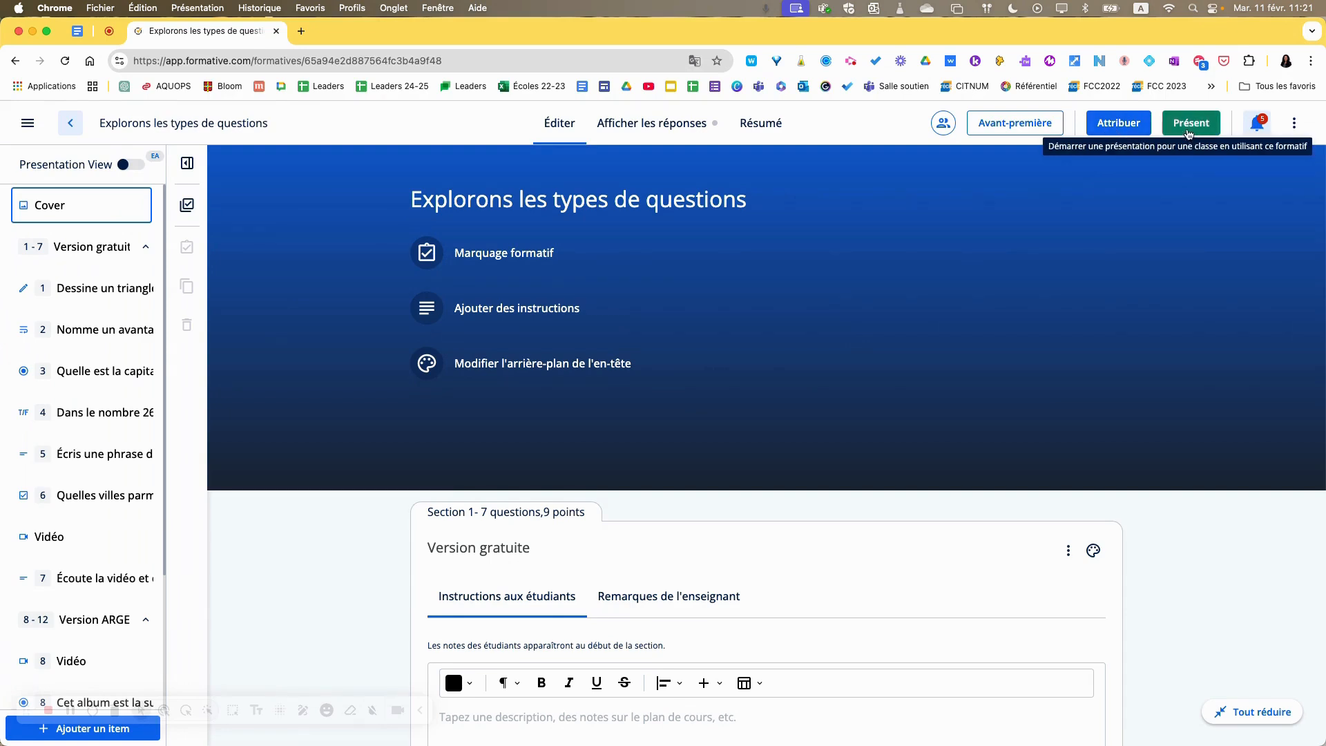
Open the formative's assignment settings and review the assigned courses.
left_click(1118, 125)
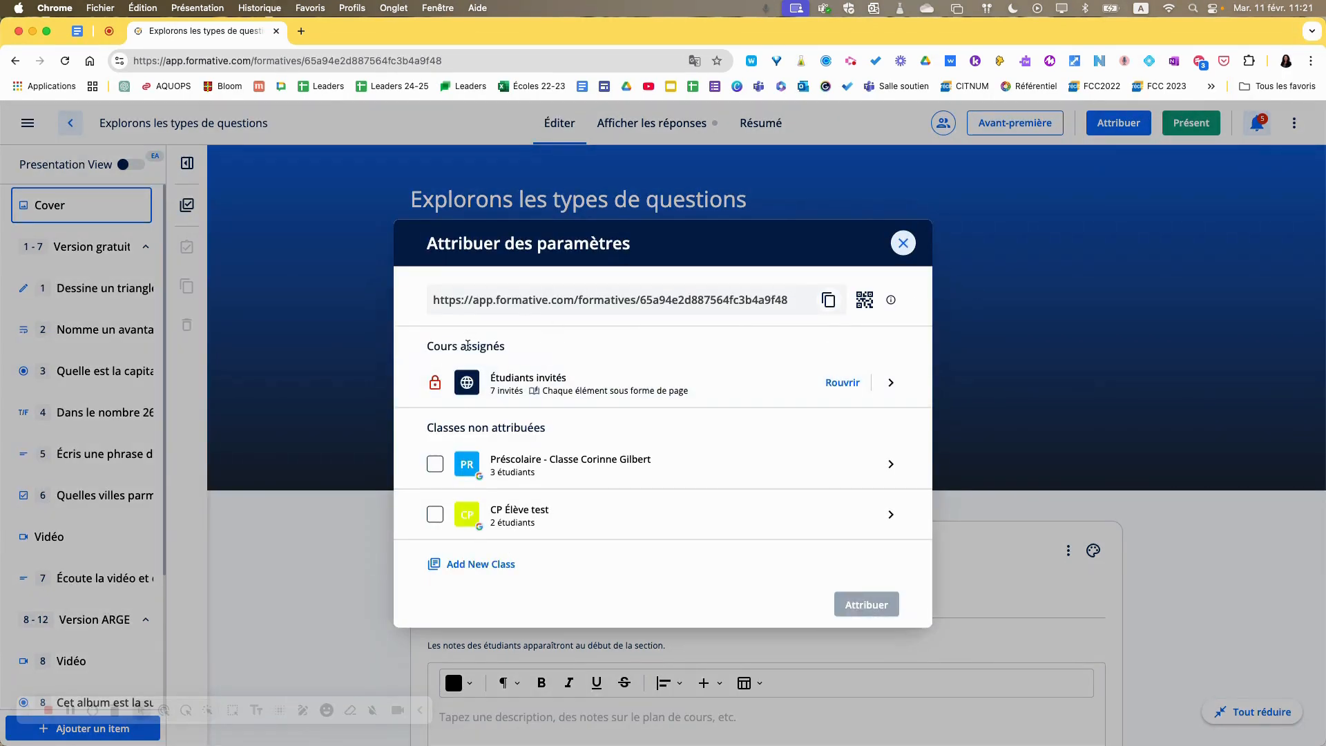
triple_click(427, 346)
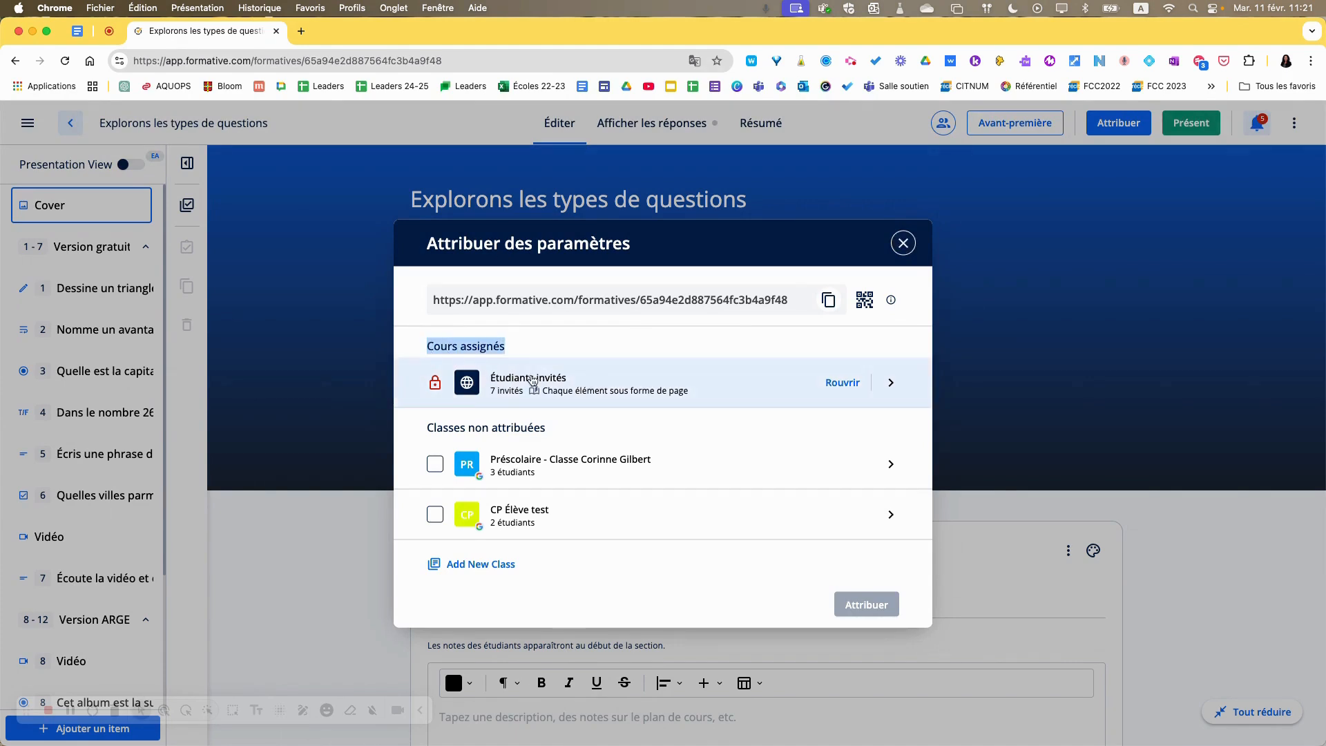
left_click(842, 383)
left_click(852, 388)
Try selecting both unassigned classes for assignment and clear both selections again.
left_click(435, 464)
left_click(435, 514)
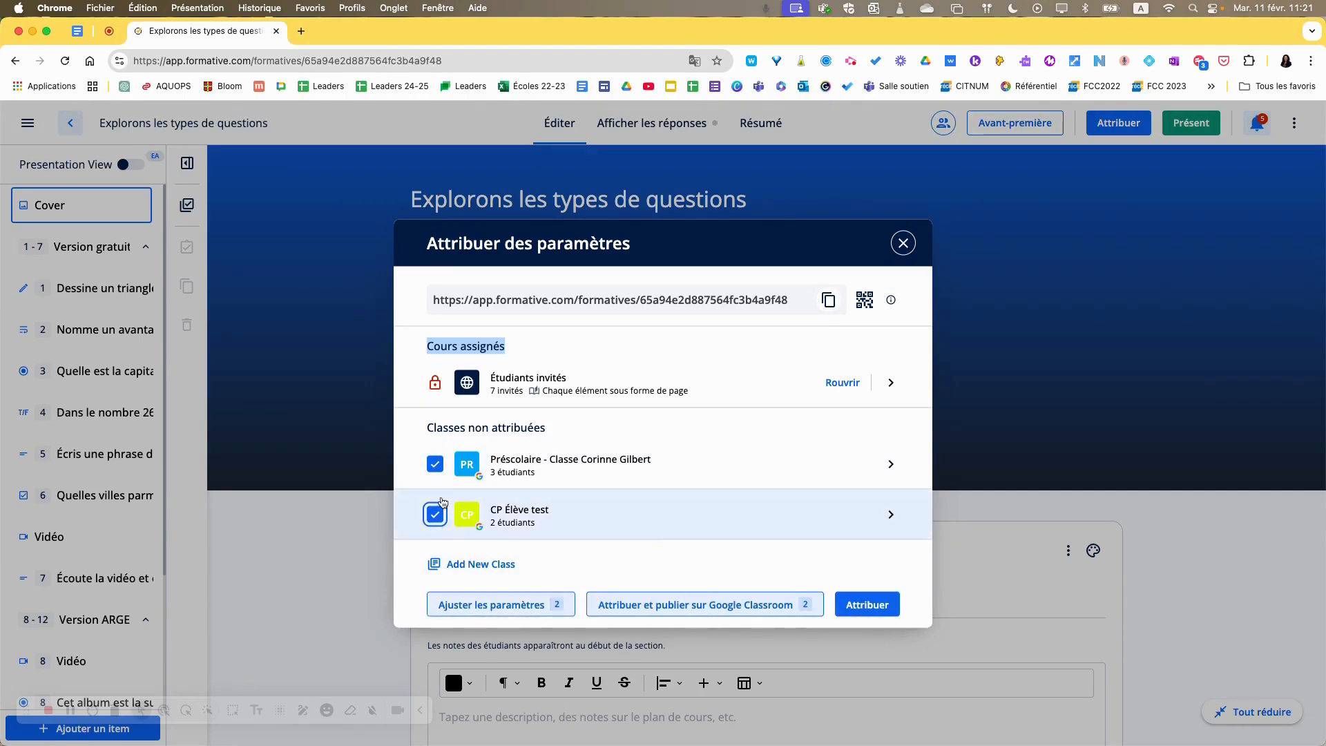
left_click(435, 515)
left_click(435, 463)
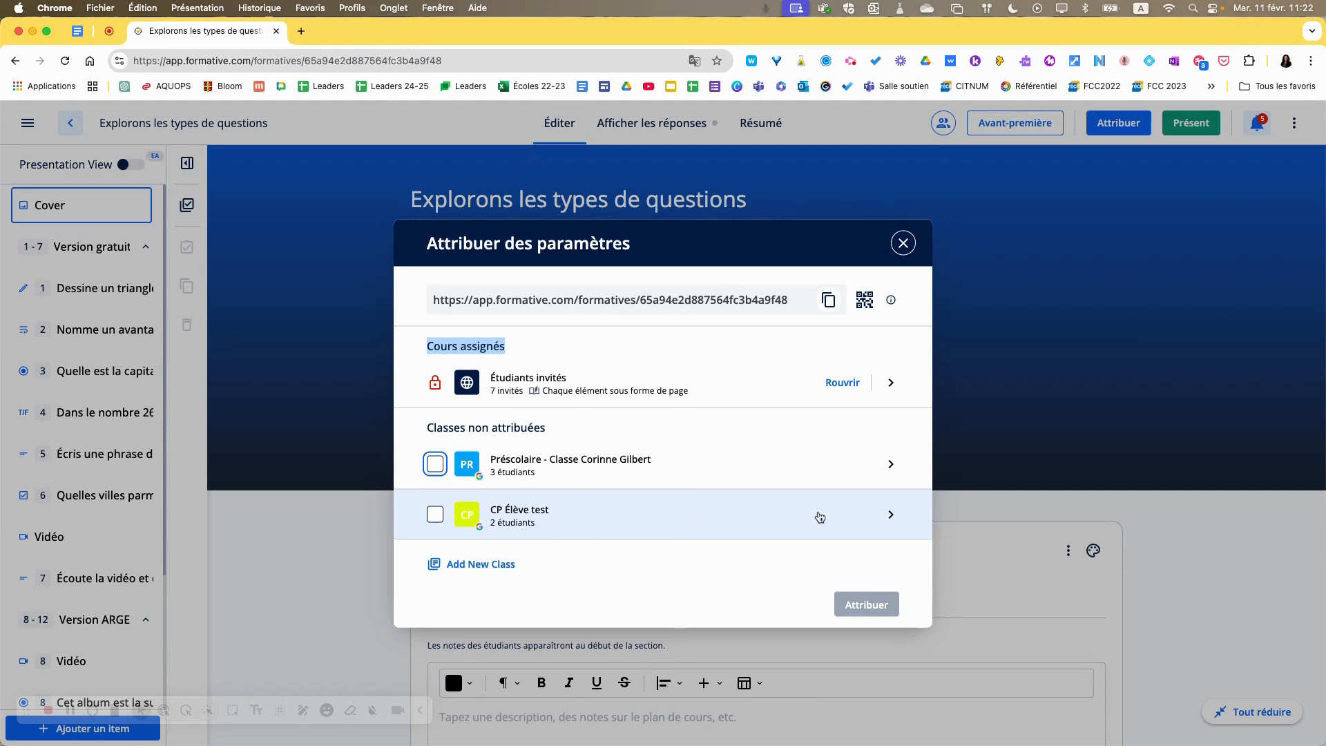
Open the detailed assignment settings for the CP Élève test class and read the help on scheduling opening and closing times.
left_click(890, 518)
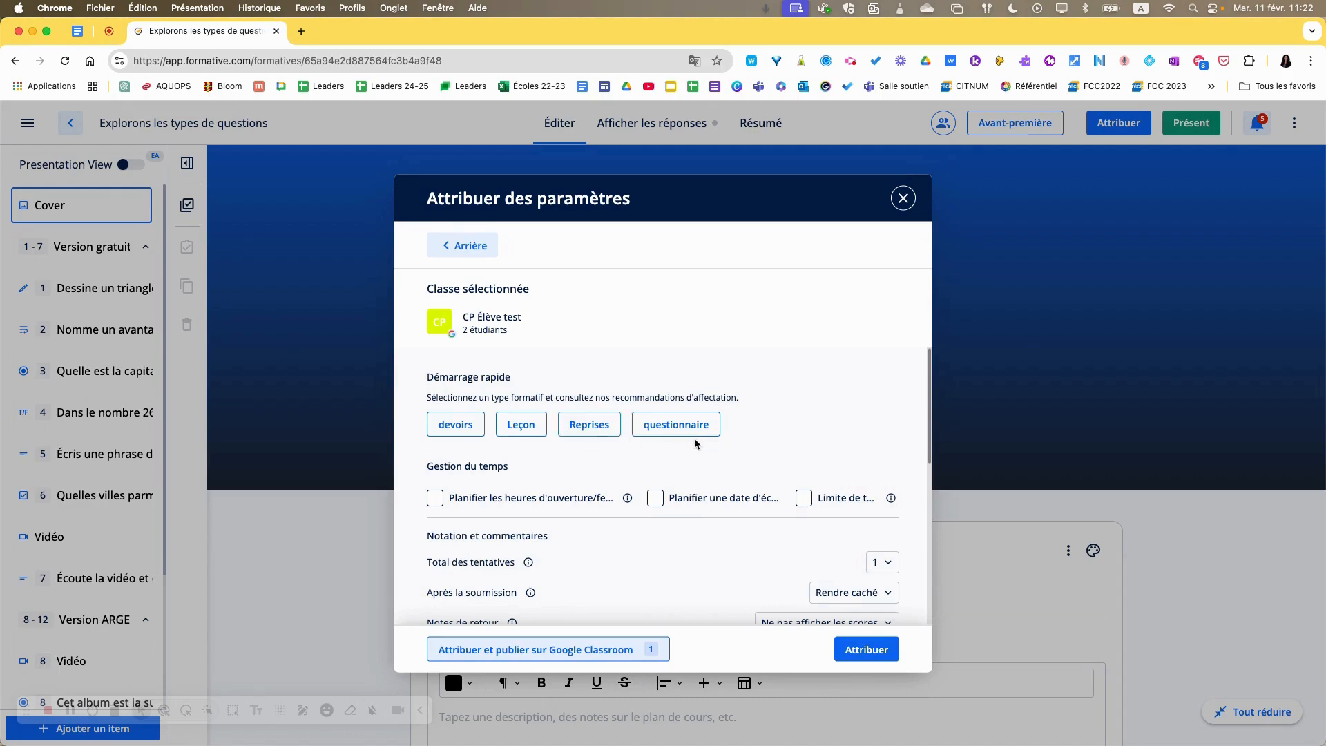
scroll(694, 442, "down", 1)
scroll(694, 445, "down", 2)
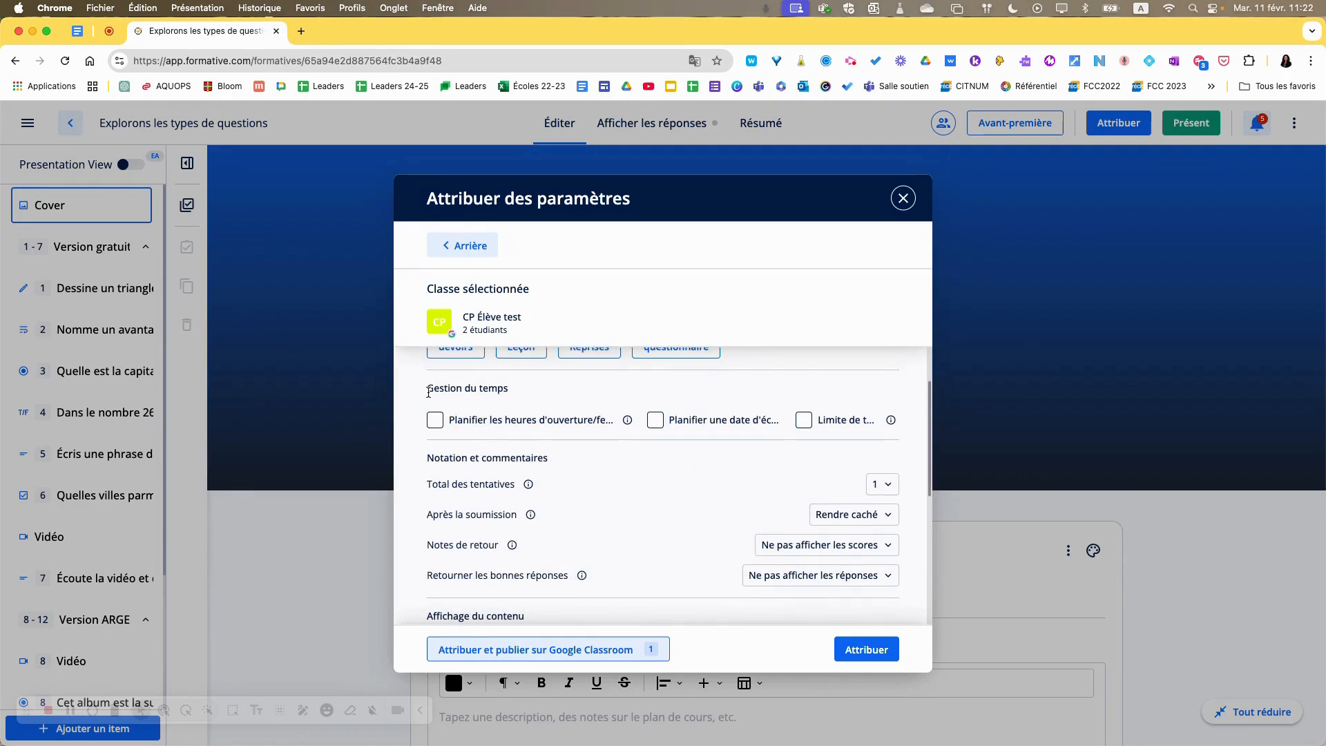
left_click_drag(428, 392, 511, 389)
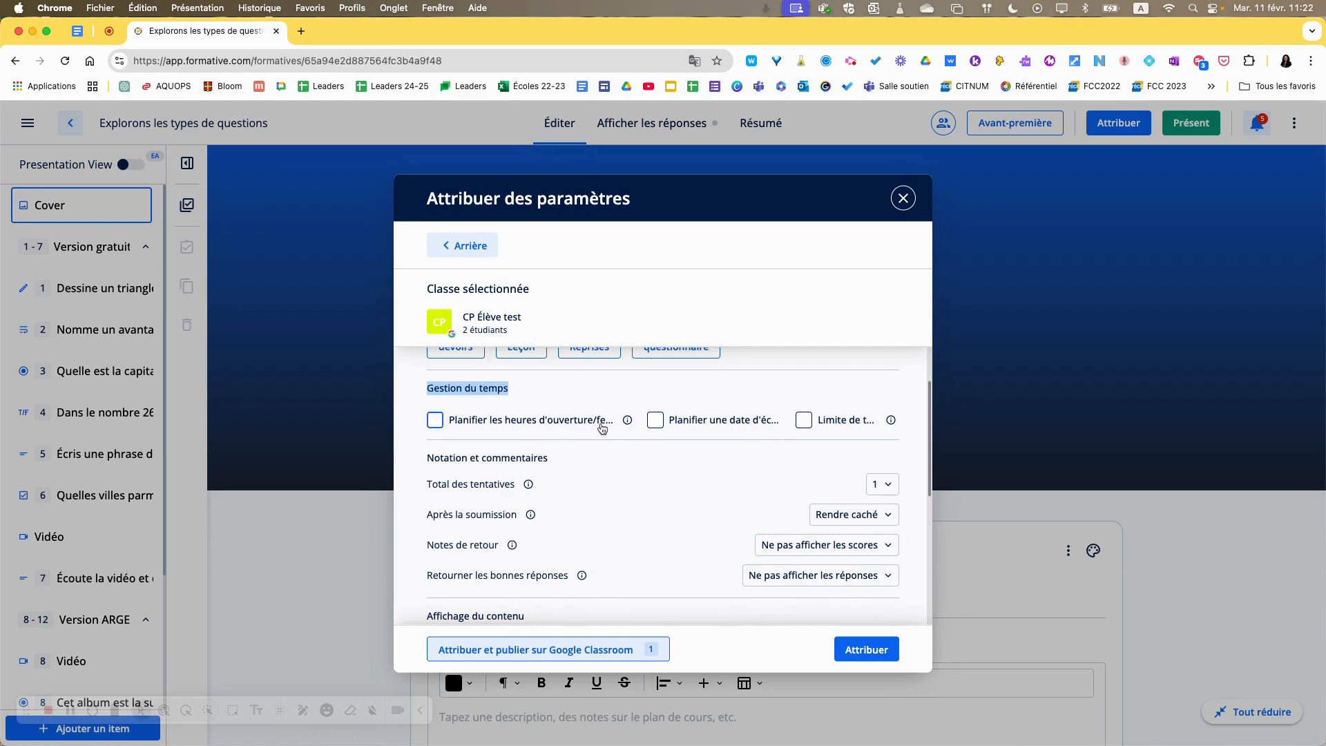
mouse_move(627, 422)
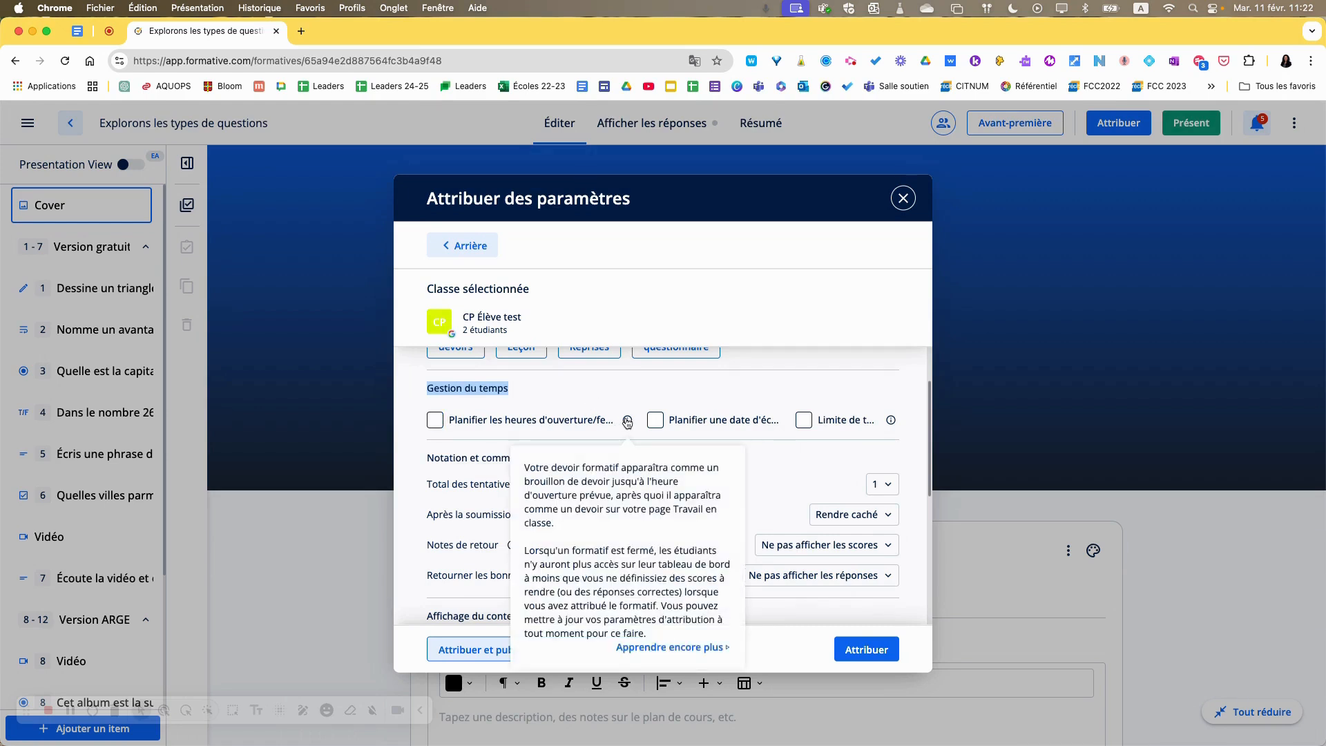
Try scheduling opening and closing times and a due date, switching each option off again.
left_click(434, 419)
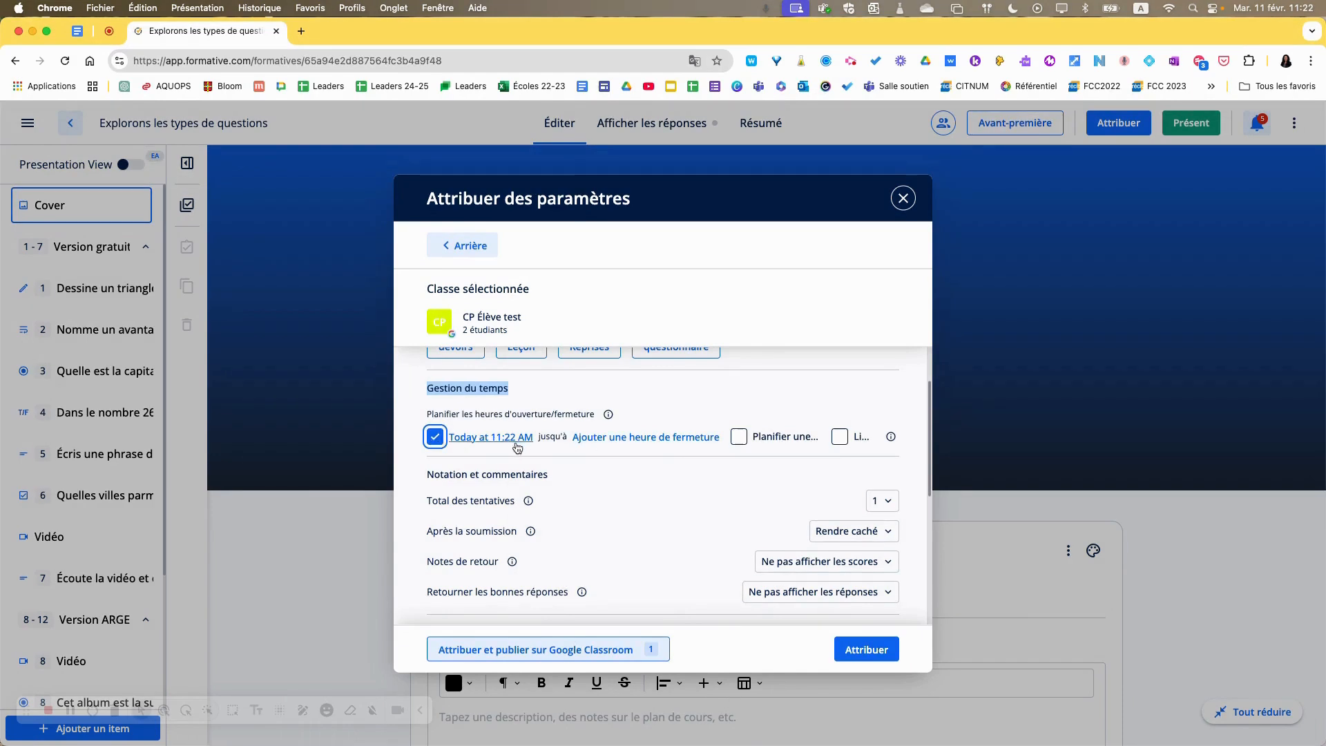
left_click(434, 436)
left_click(655, 420)
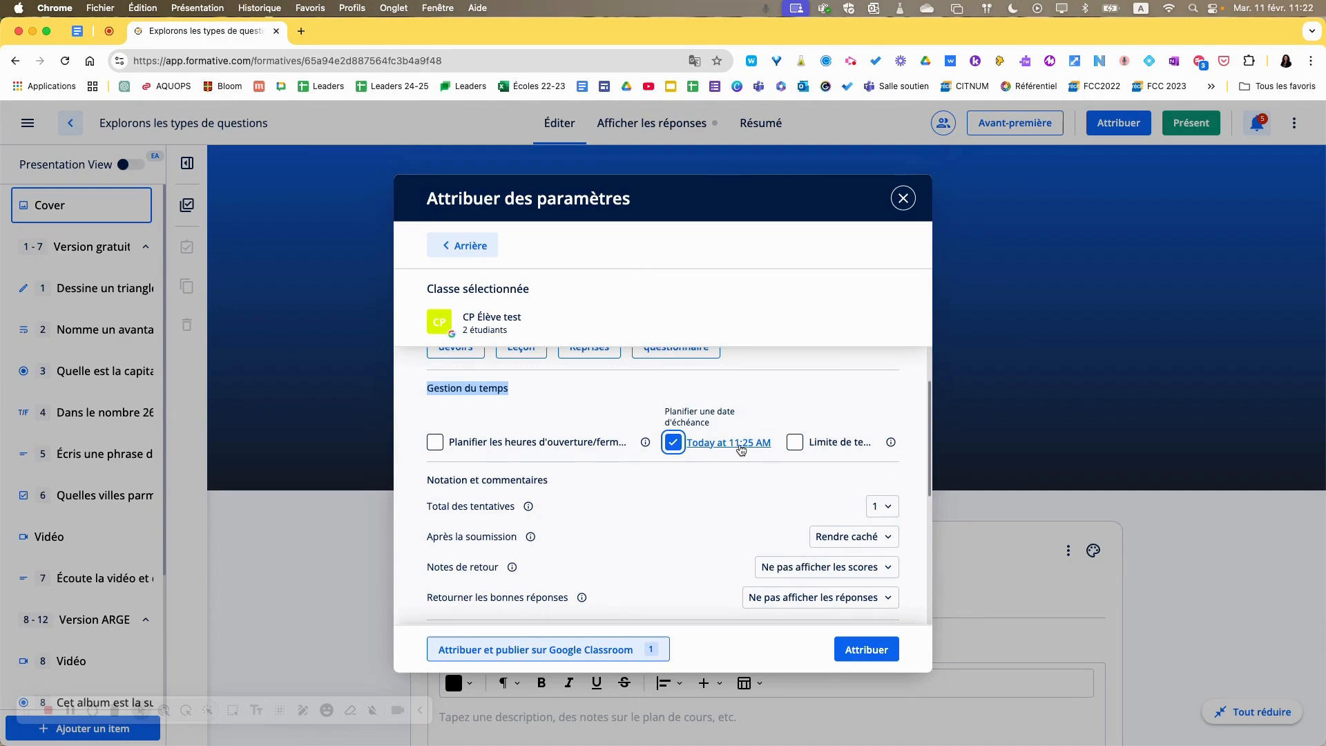
left_click(672, 442)
Try a 15 min time limit, look at the available durations, and switch the limit off again.
left_click(795, 442)
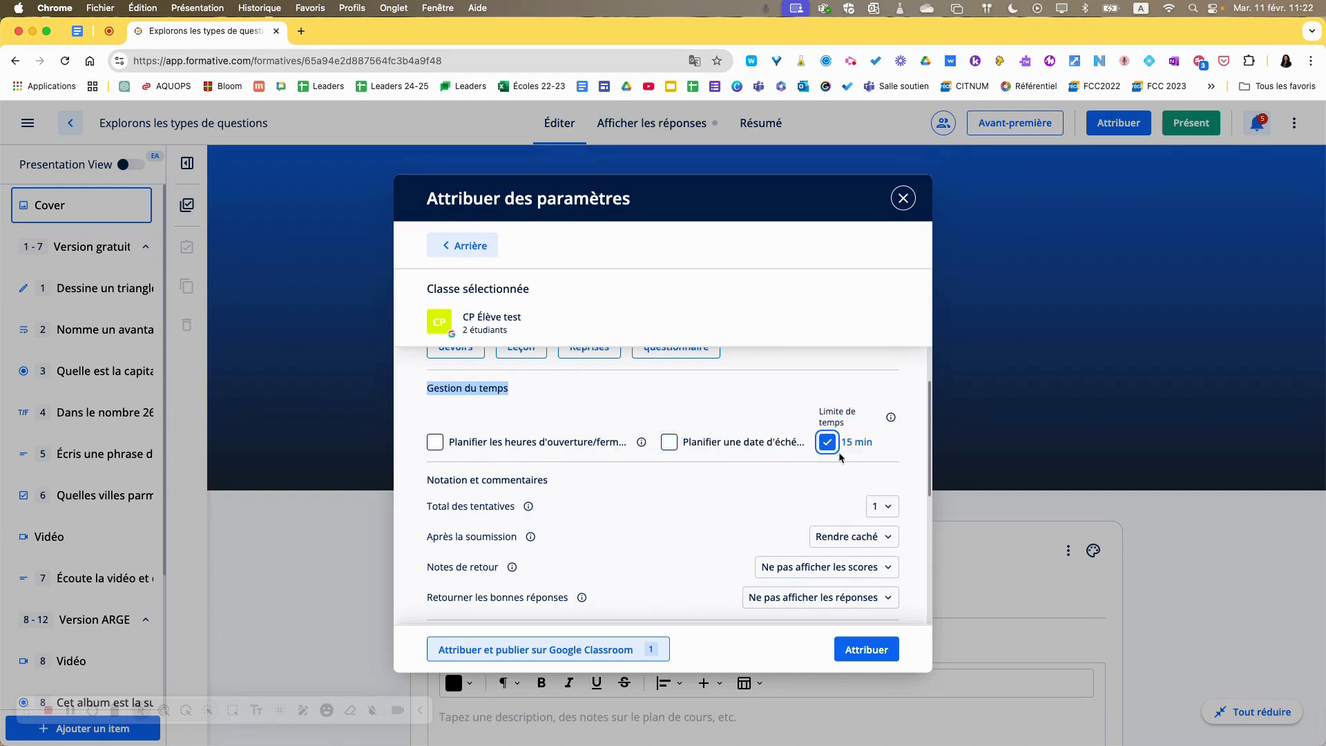
left_click(855, 444)
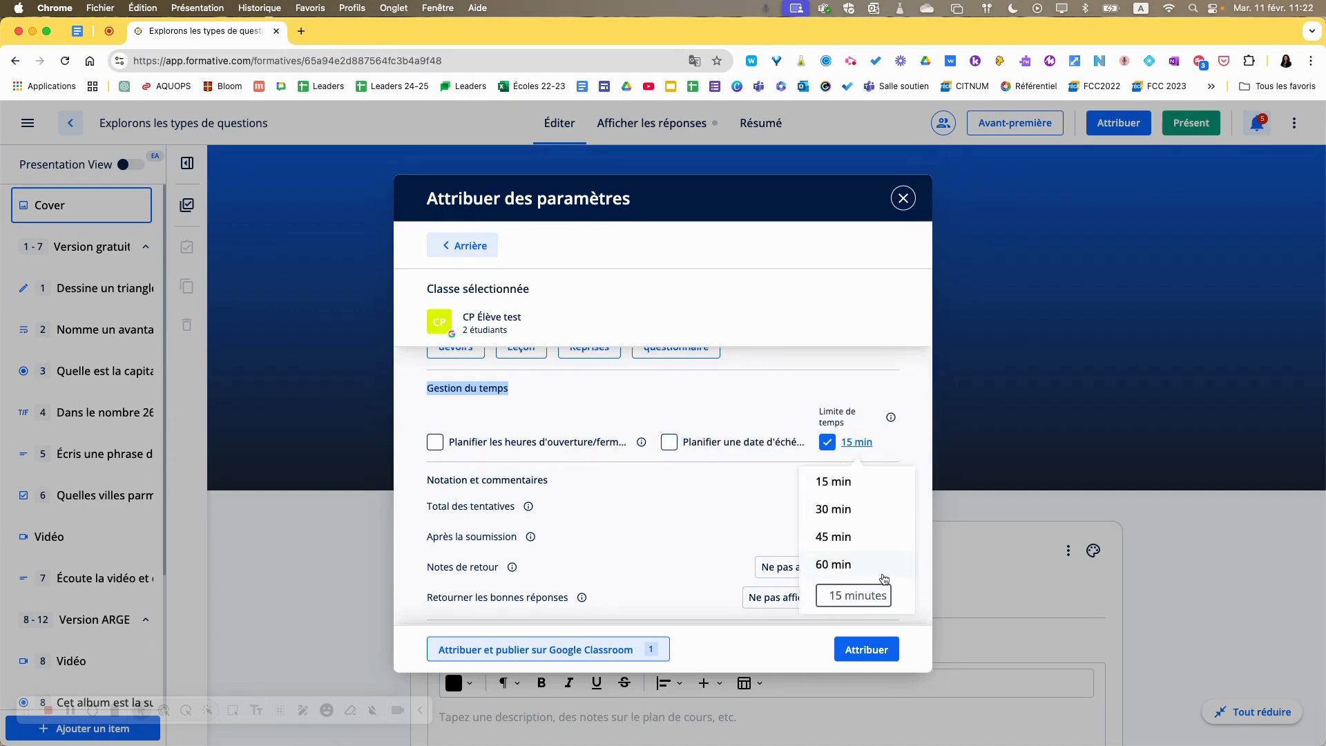
left_click(827, 443)
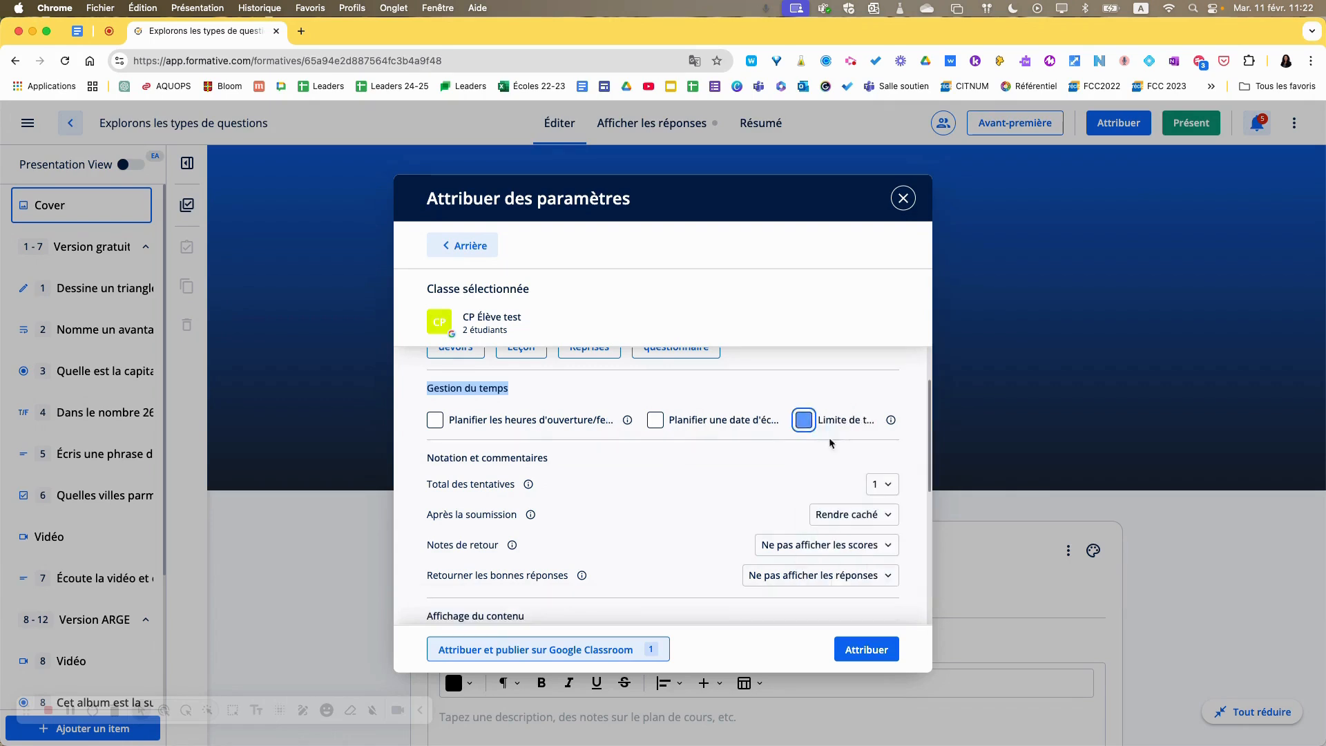
Examine the grading and feedback choices for total attempts and for what happens after submission.
scroll(523, 530, "down", 3)
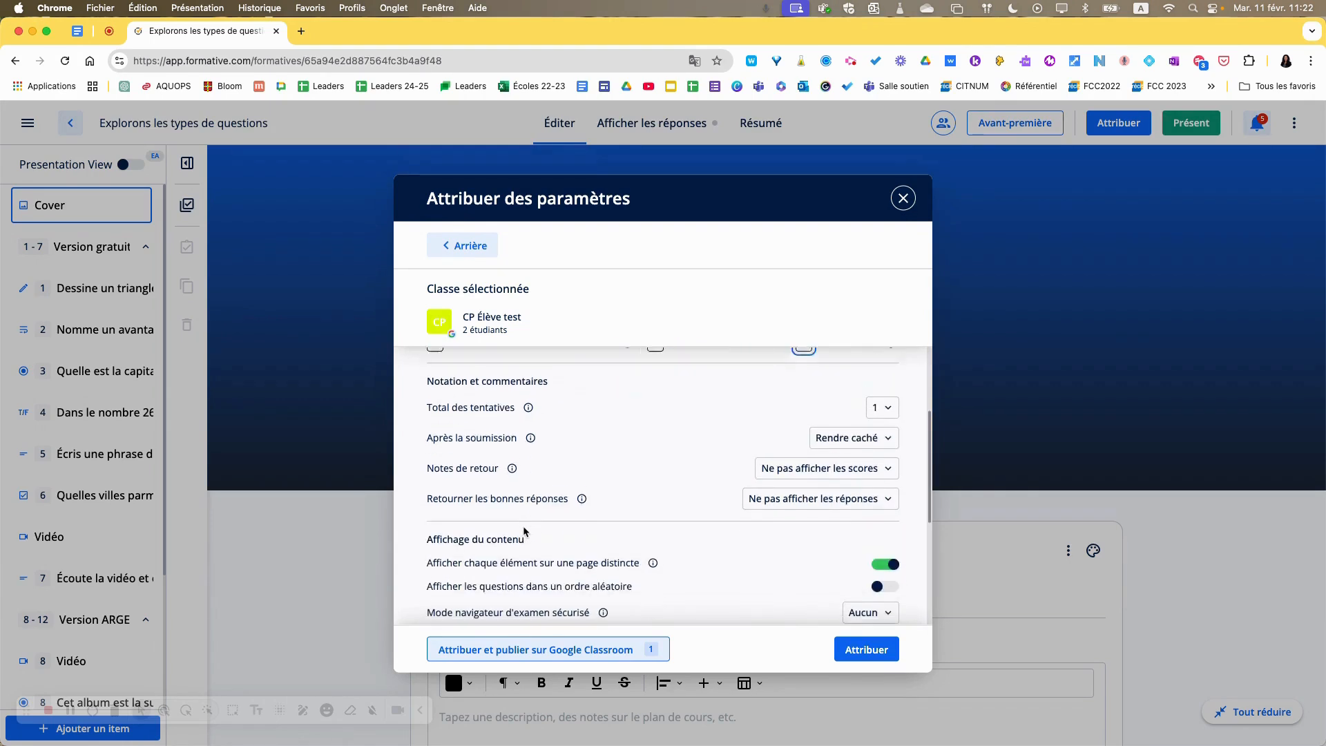
left_click_drag(430, 377, 555, 375)
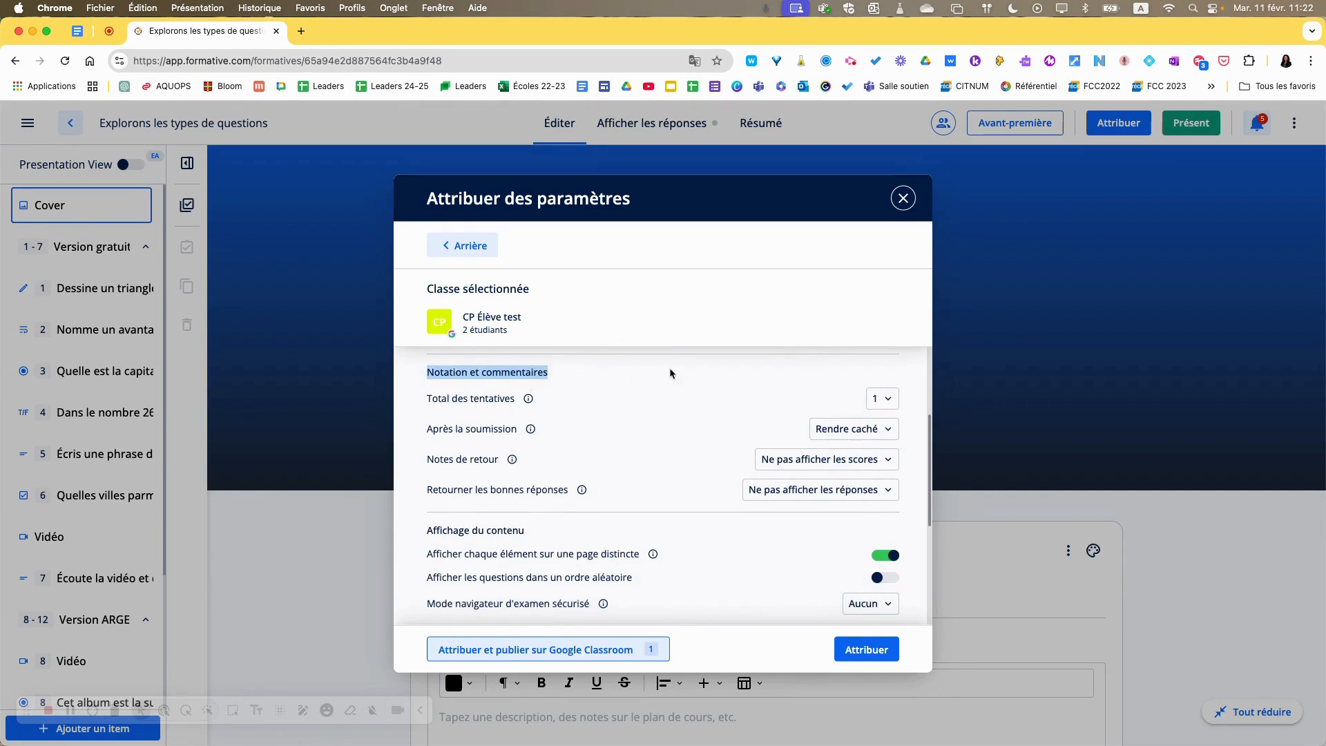
left_click(883, 404)
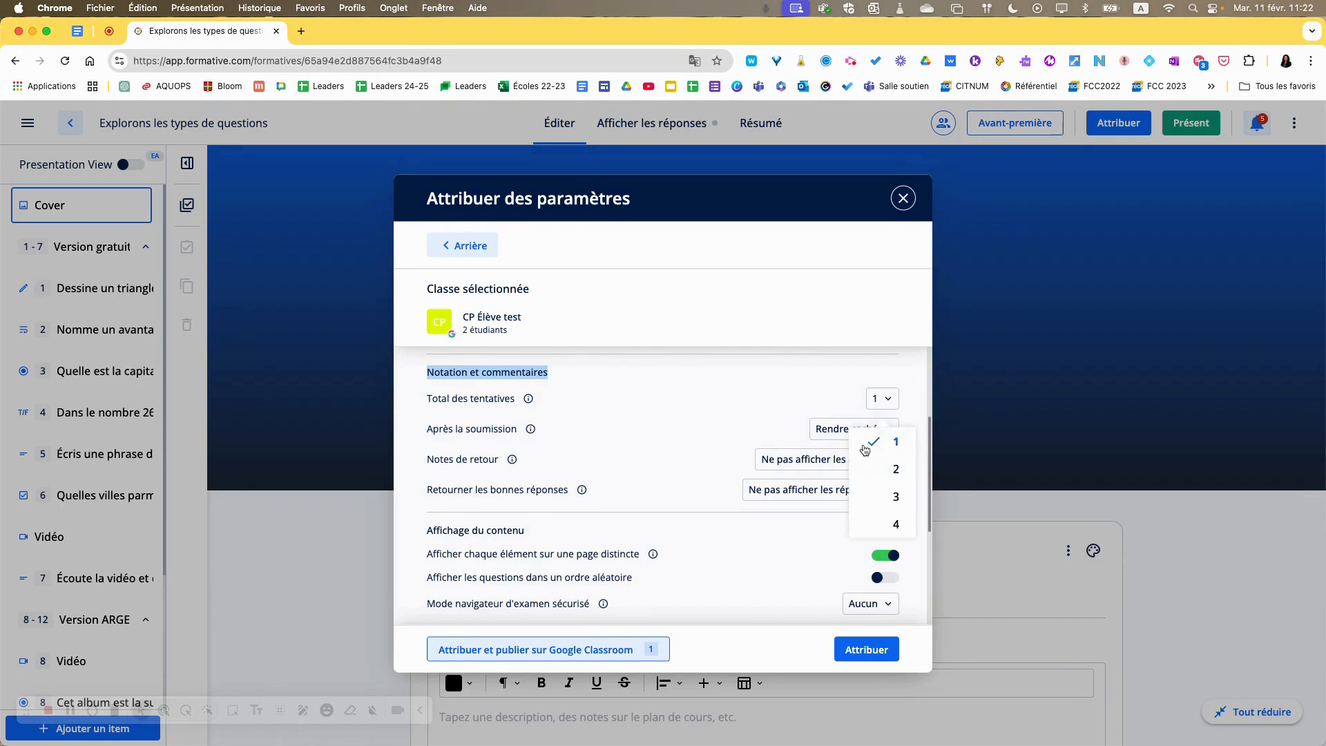
left_click(797, 374)
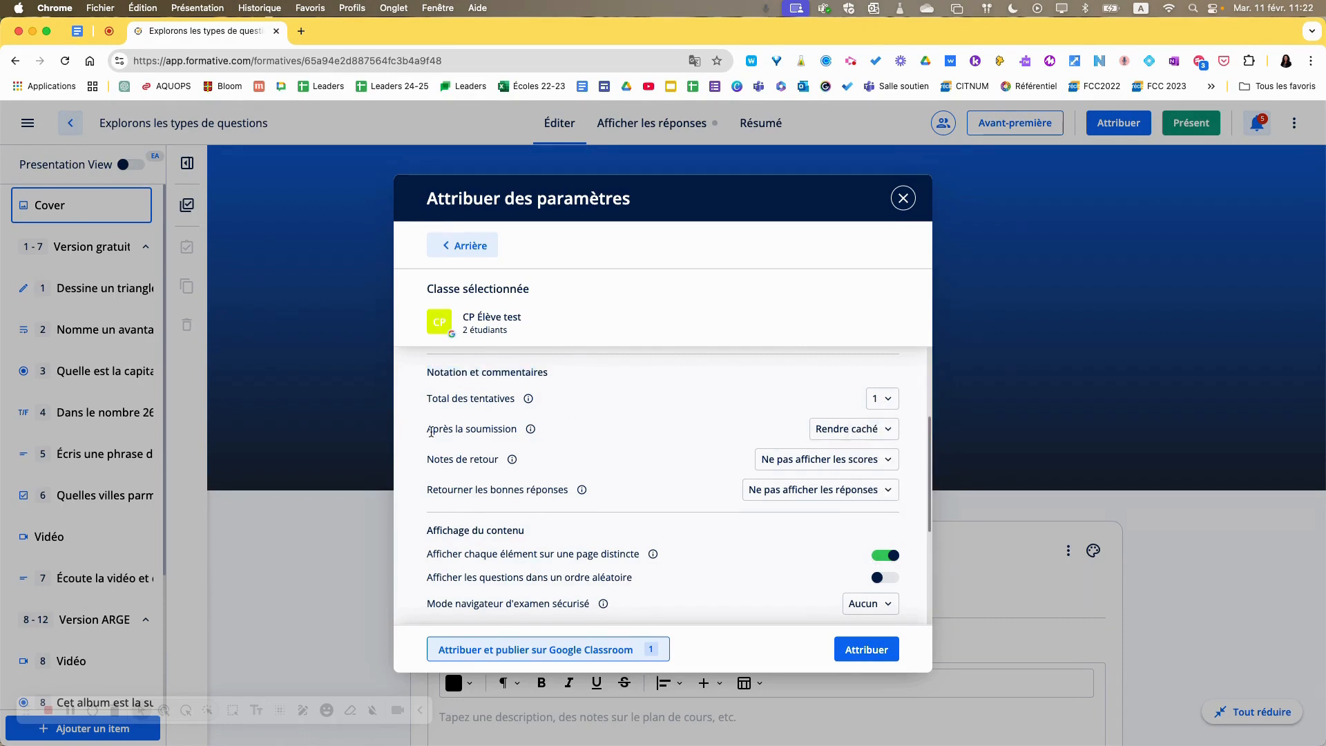
left_click_drag(433, 428, 629, 434)
left_click_drag(410, 433, 554, 432)
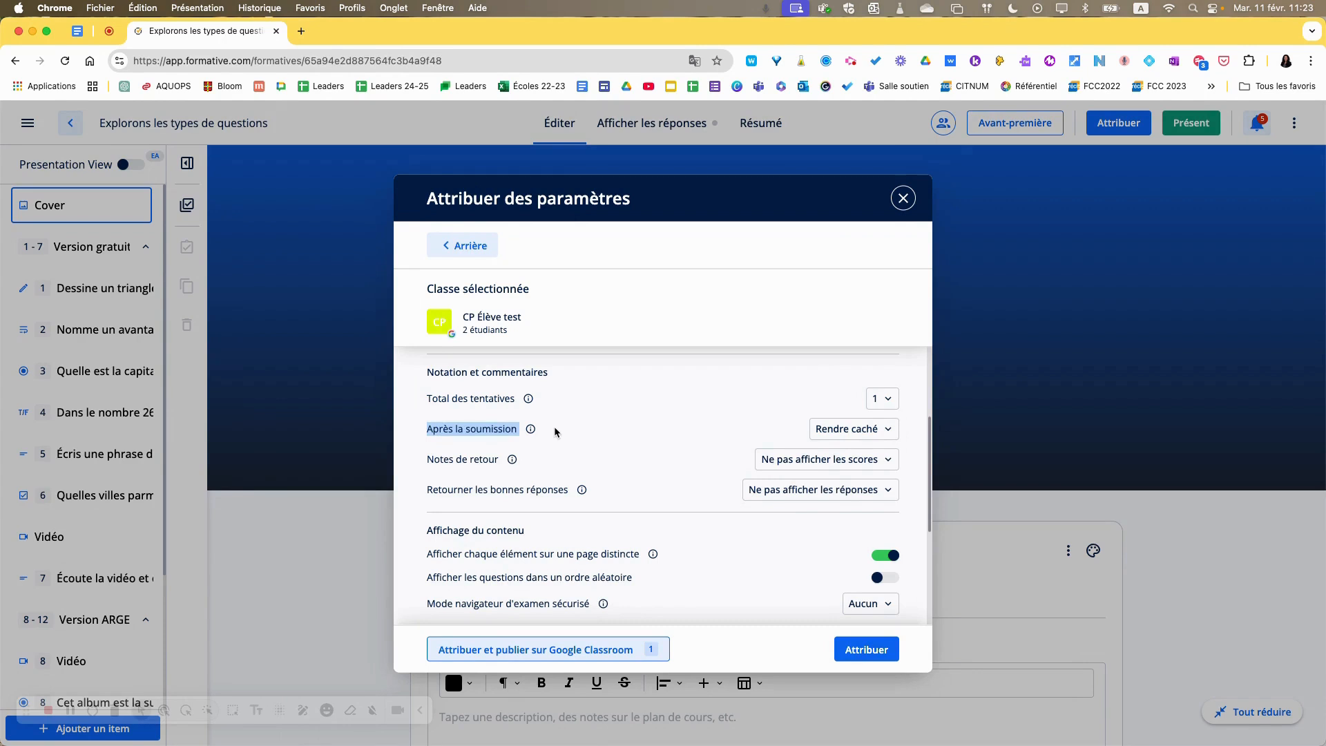
left_click(874, 428)
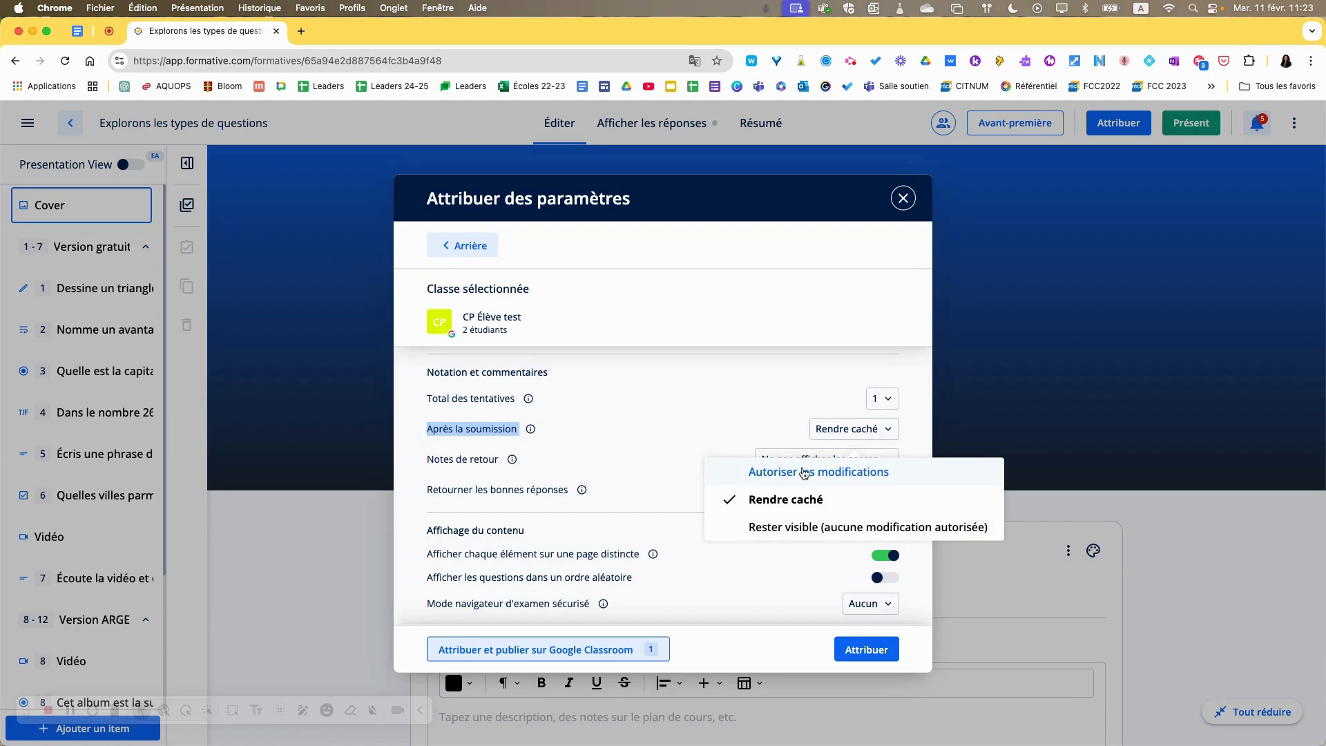
left_click(710, 436)
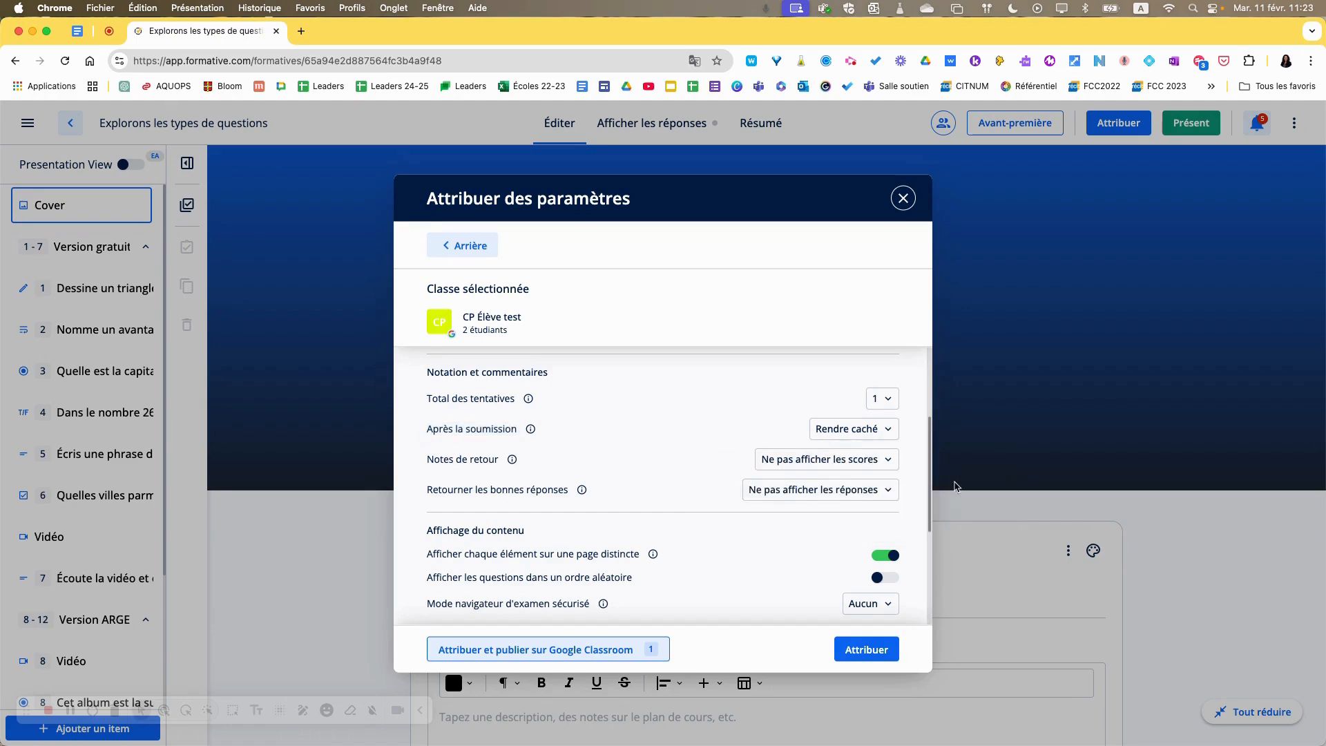
Examine the choices for when scores are returned to students, rechecking the after-submission choices.
left_click(890, 459)
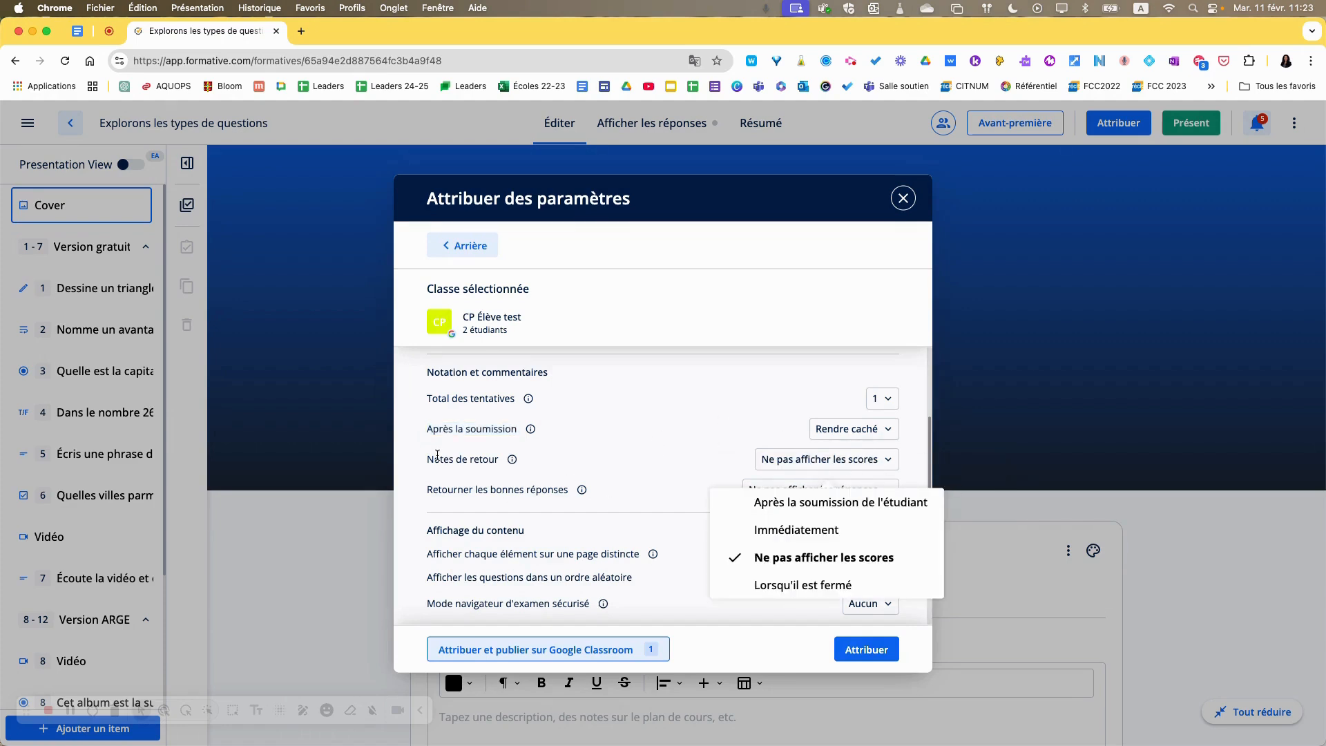
left_click(543, 459)
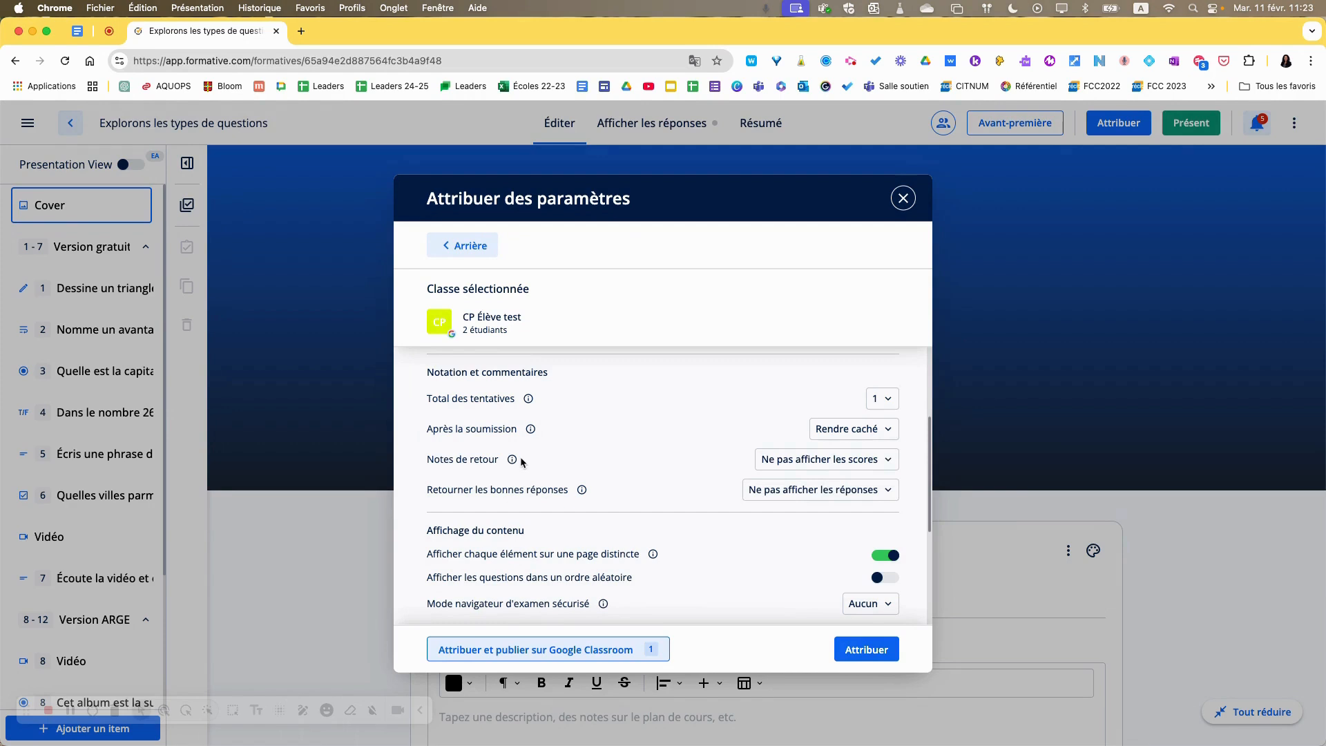
left_click(833, 433)
left_click(648, 399)
left_click(821, 461)
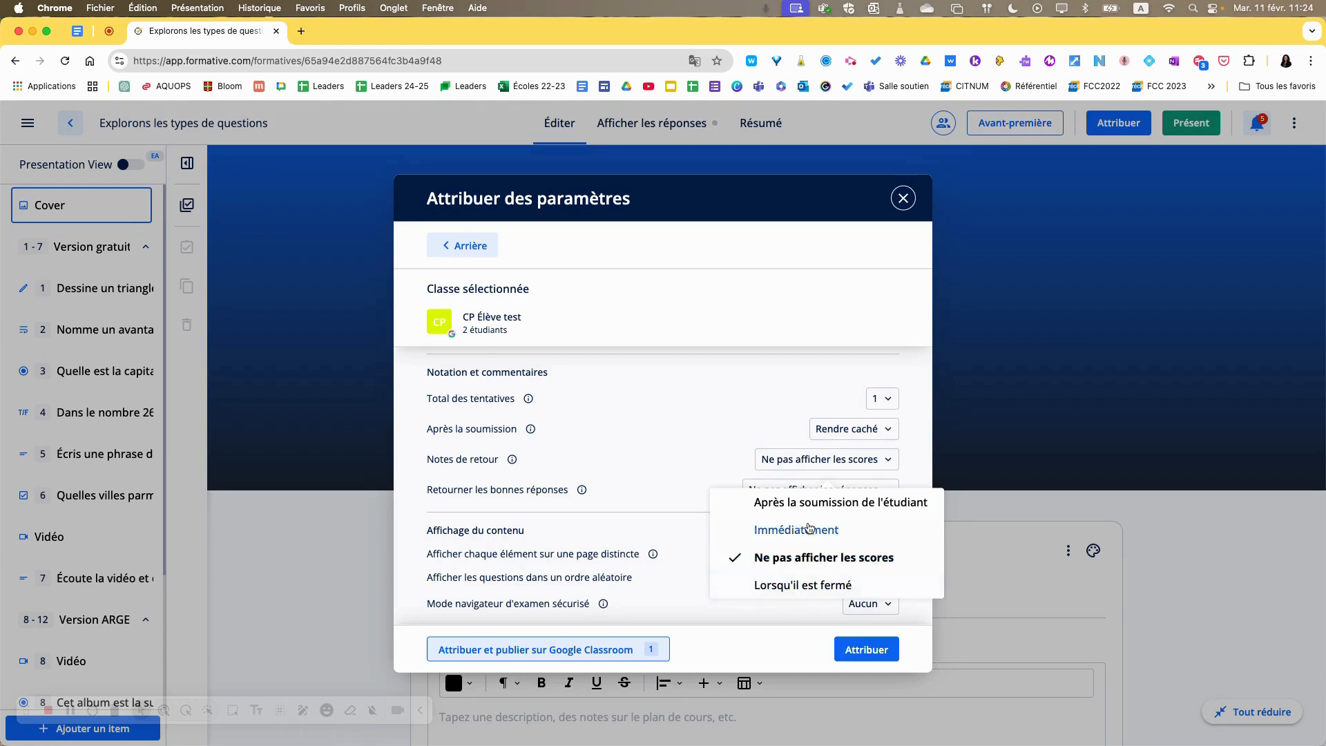
left_click(614, 469)
Try displaying the questions in random order and switch the option off again.
scroll(677, 541, "down", 5)
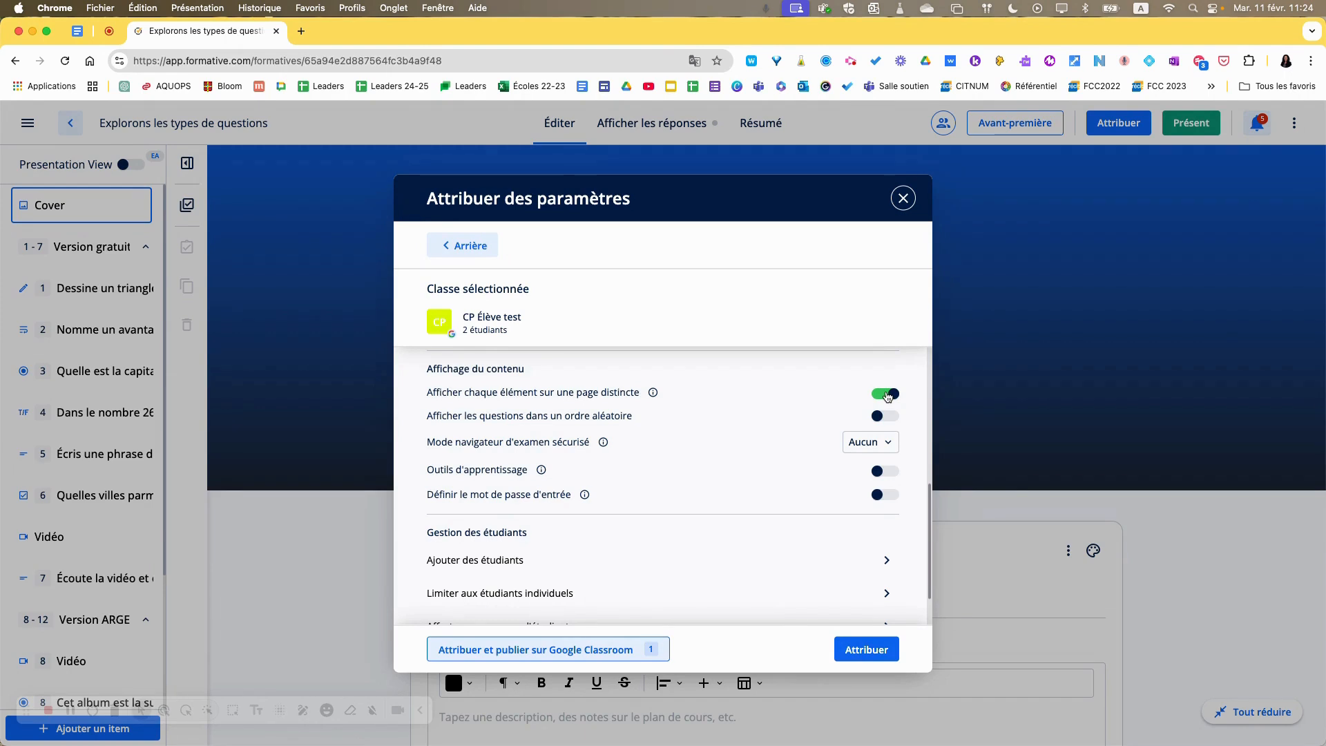
left_click_drag(425, 364, 467, 415)
left_click(687, 424)
left_click(894, 418)
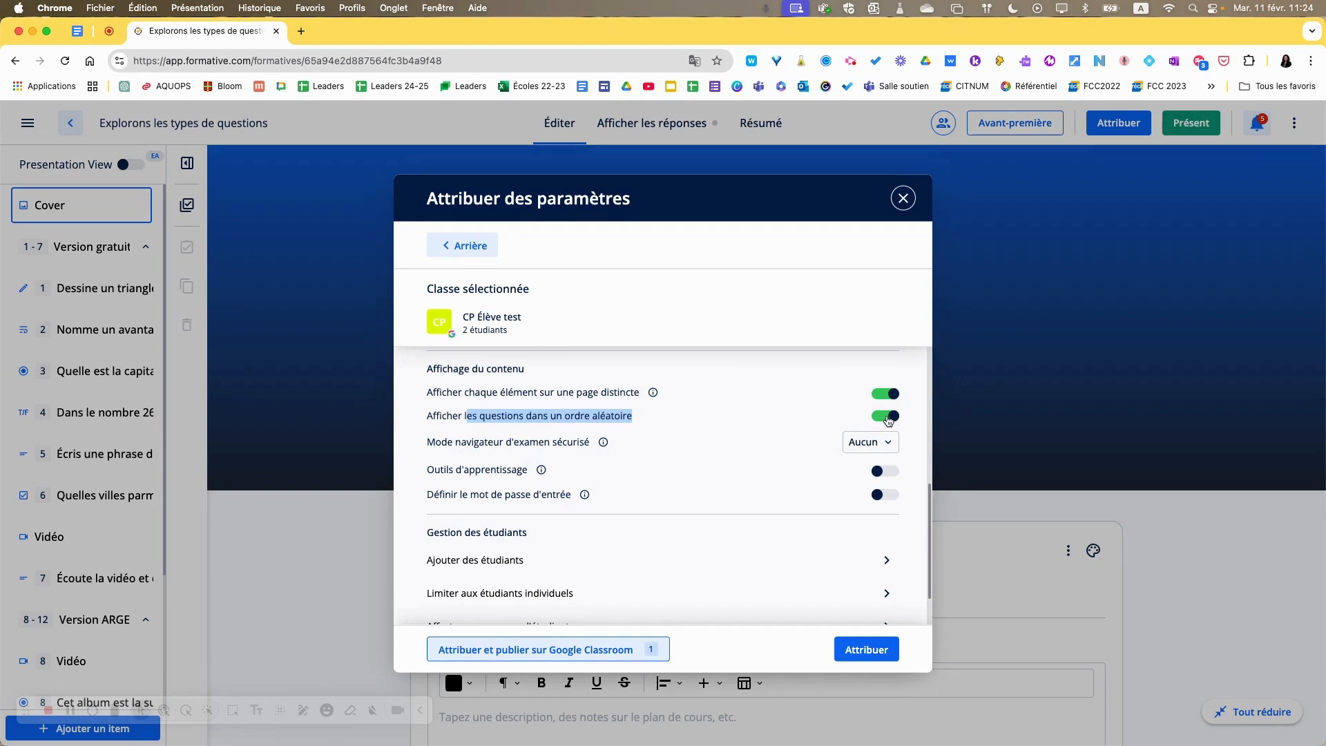
left_click(895, 419)
Review the secure exam browser mode choices and set the mode to Aucun.
left_click_drag(419, 444, 600, 443)
left_click(629, 453)
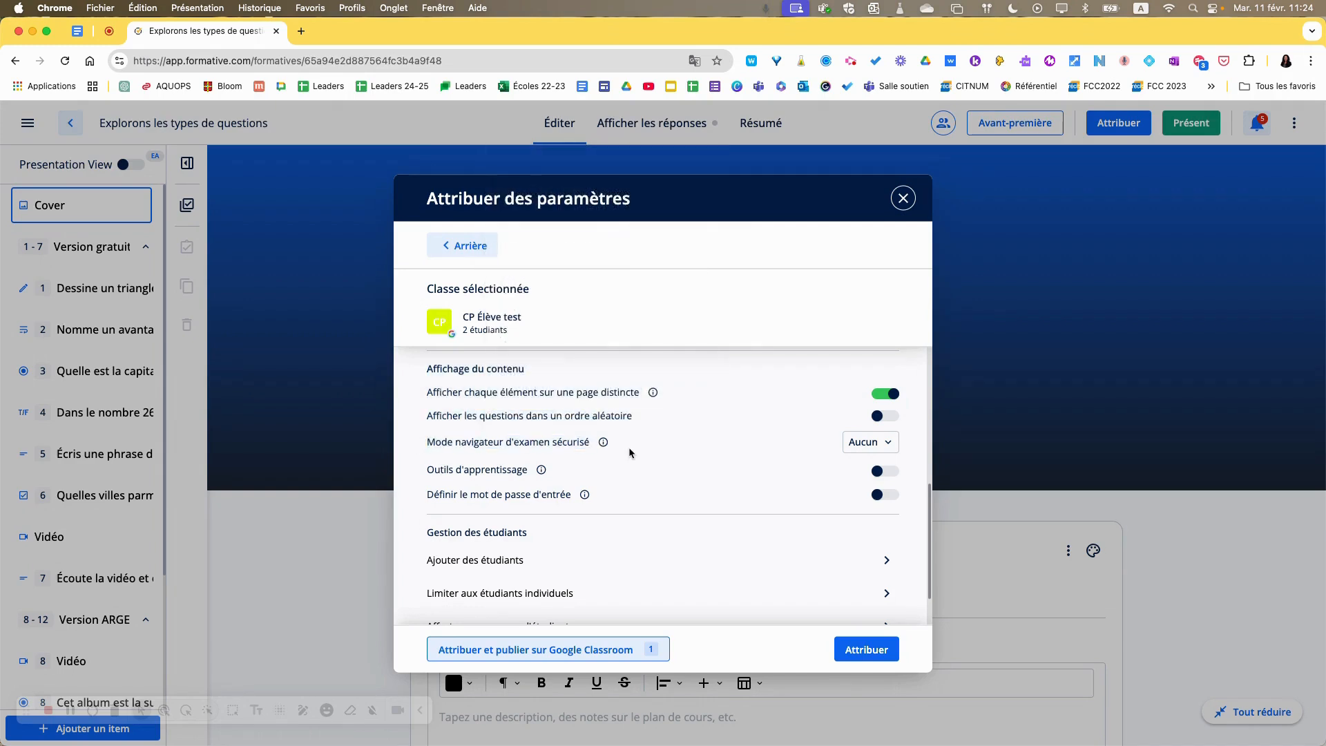
left_click(873, 448)
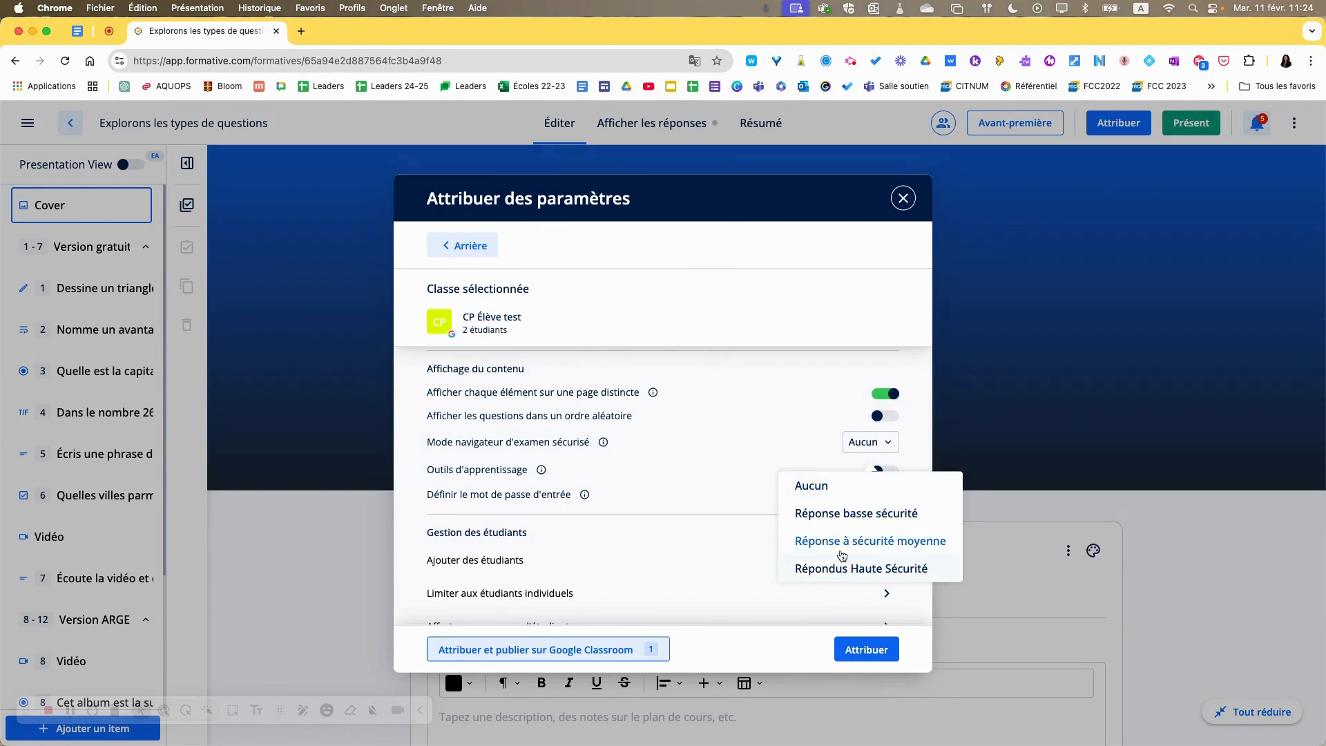
left_click(805, 485)
left_click(892, 447)
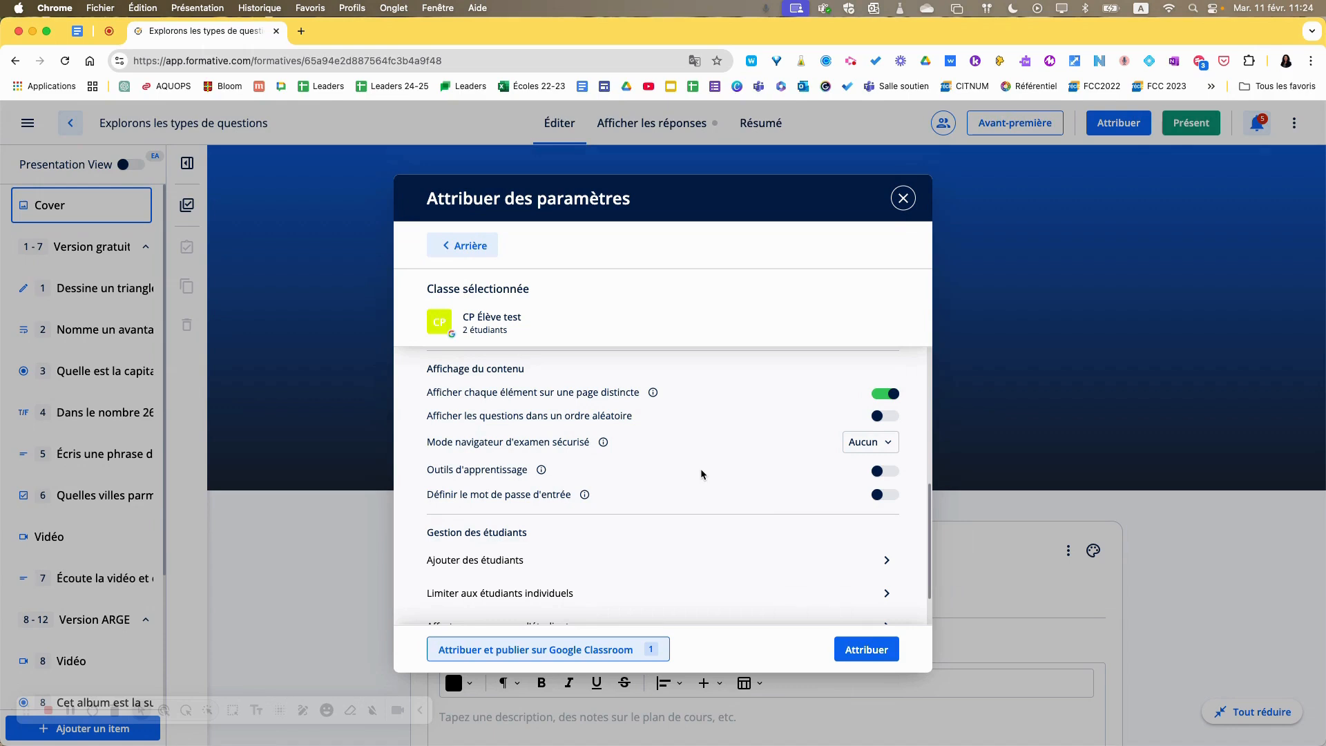
Enable the learning tools for the class and turn on the browser spell check.
left_click(891, 472)
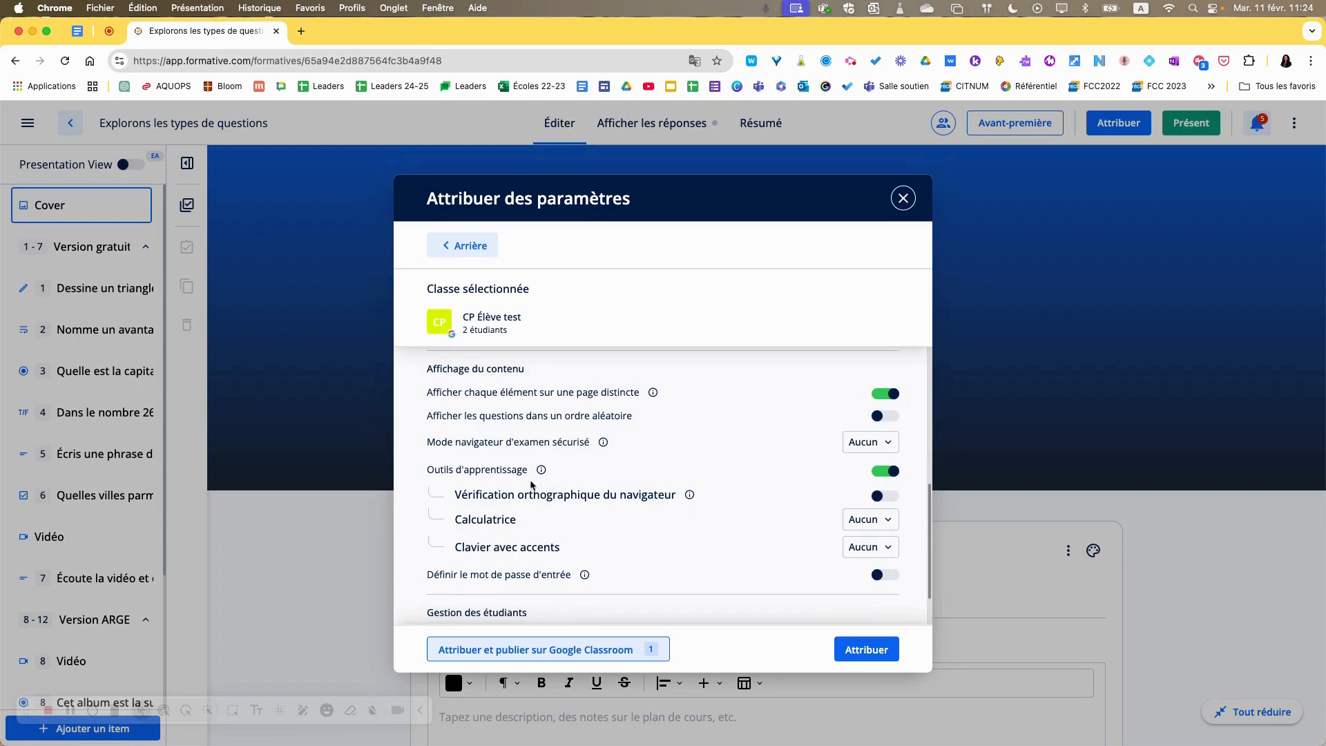
scroll(462, 489, "down", 2)
scroll(462, 489, "down", 1)
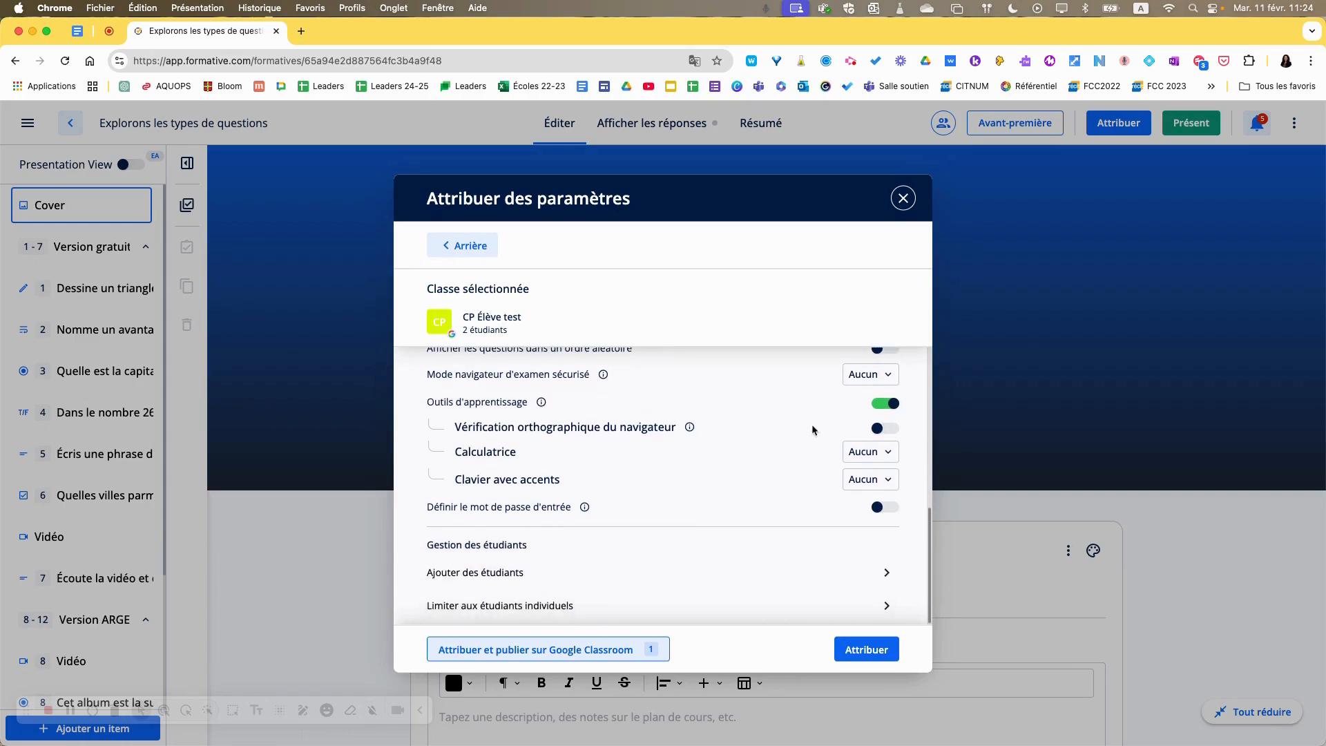
left_click(884, 429)
left_click(883, 428)
left_click(881, 429)
Set the calculator offered to students to Scientifique.
left_click(891, 478)
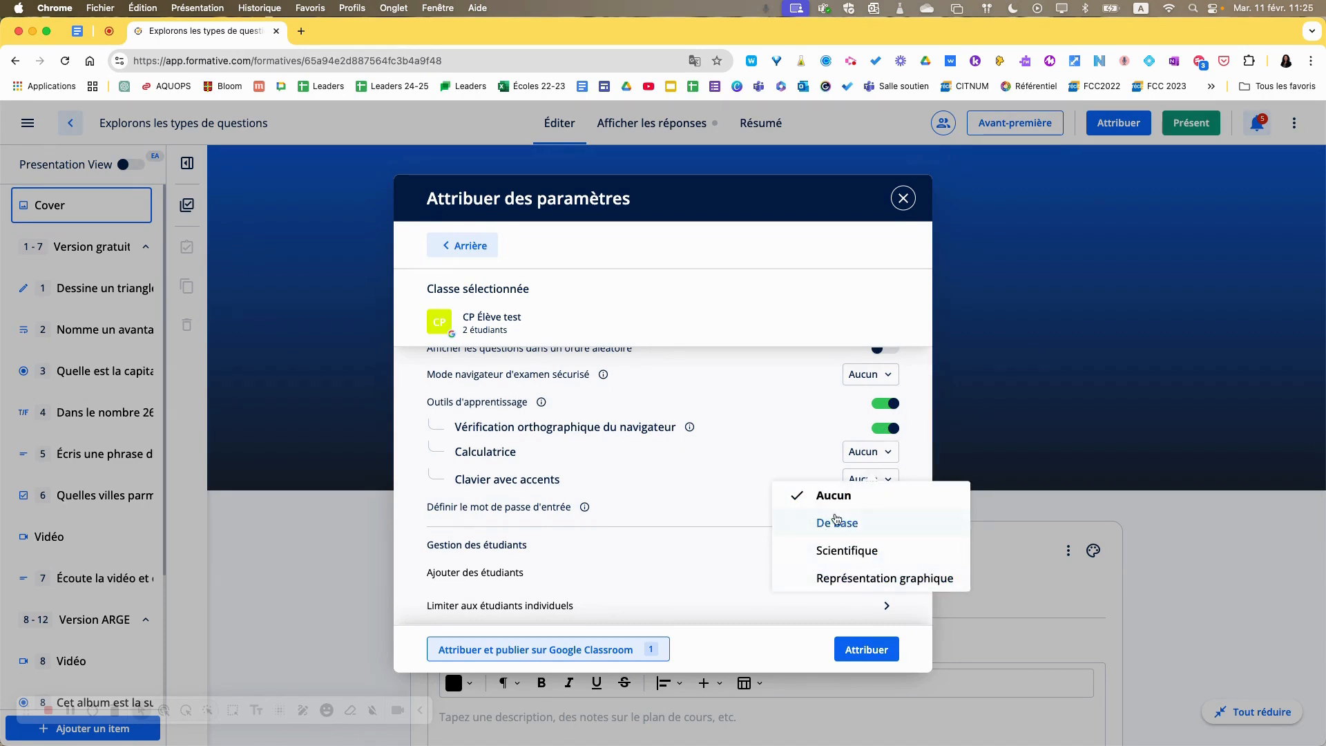
left_click(885, 523)
left_click(890, 457)
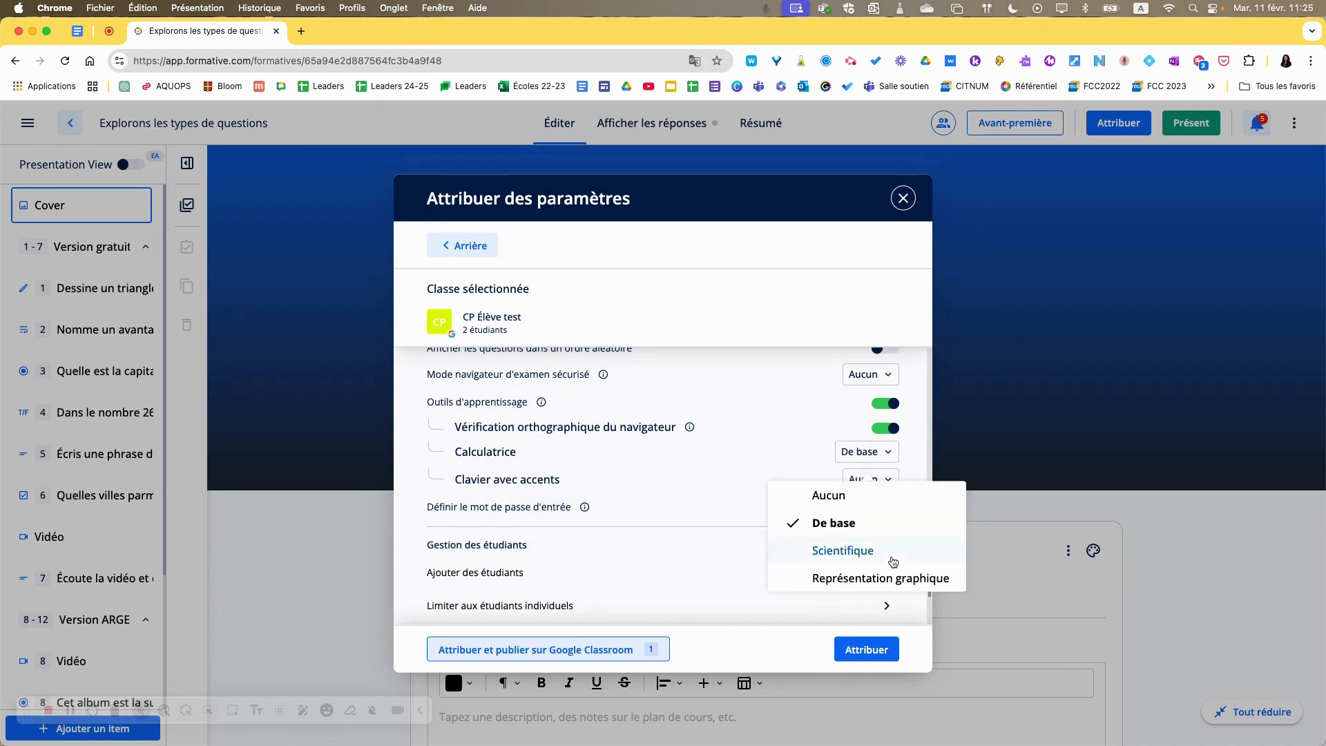
left_click(890, 554)
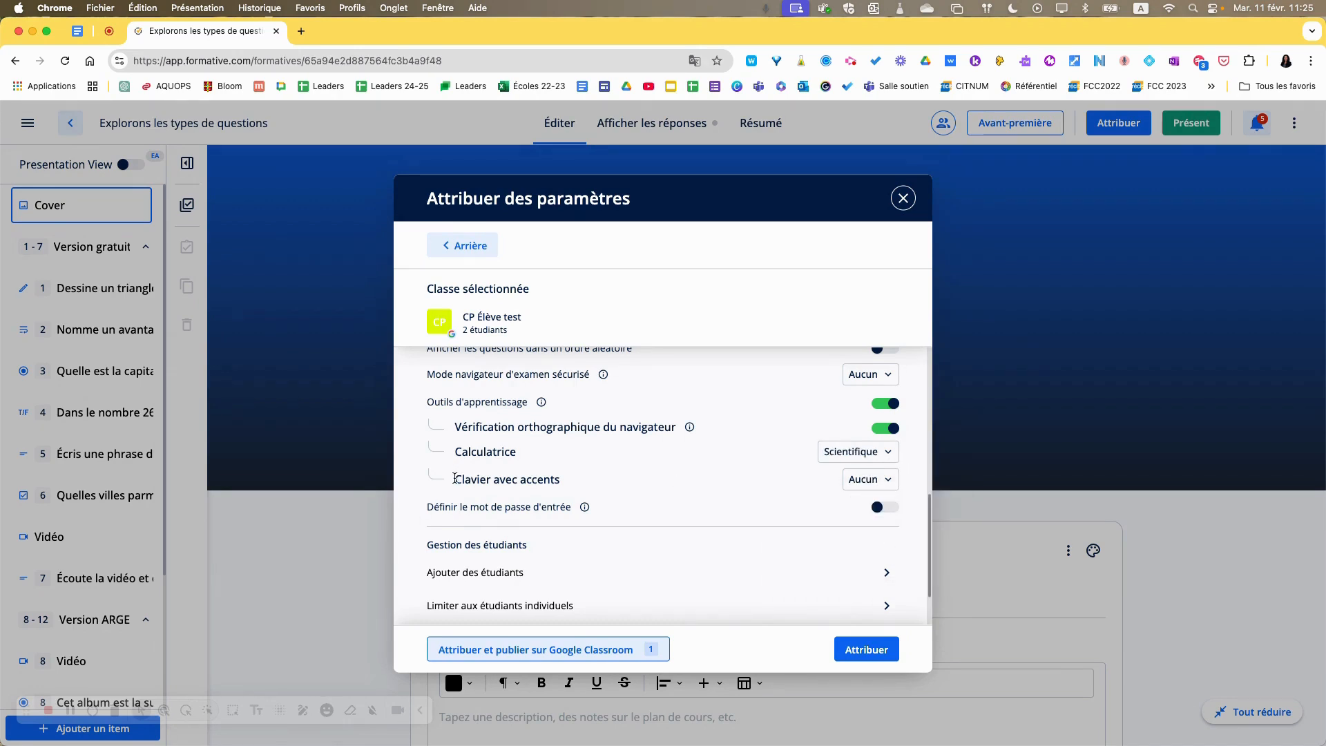
Set the accent keyboard in the learning tools to Français.
left_click_drag(454, 478, 731, 479)
left_click(865, 483)
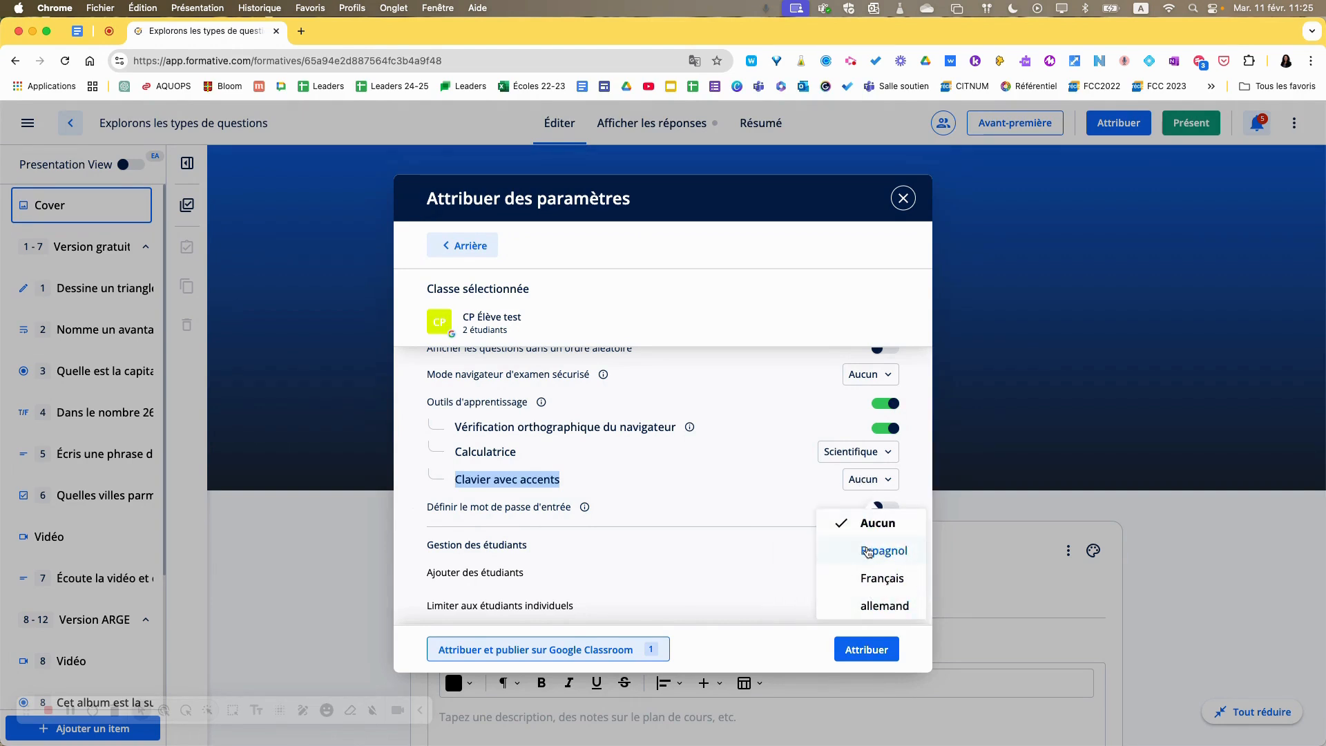
left_click(877, 580)
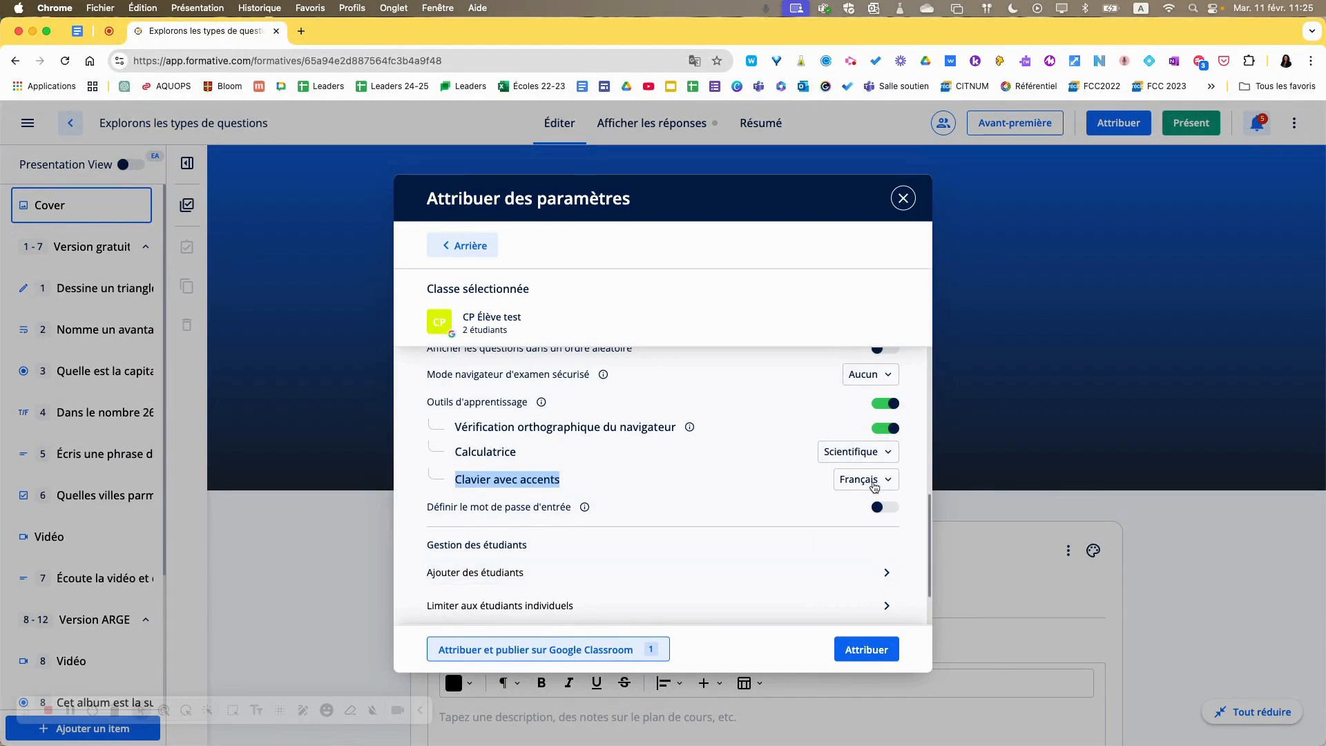
Turn on the entry password setting to show its password field, and turn it back off.
left_click(481, 520)
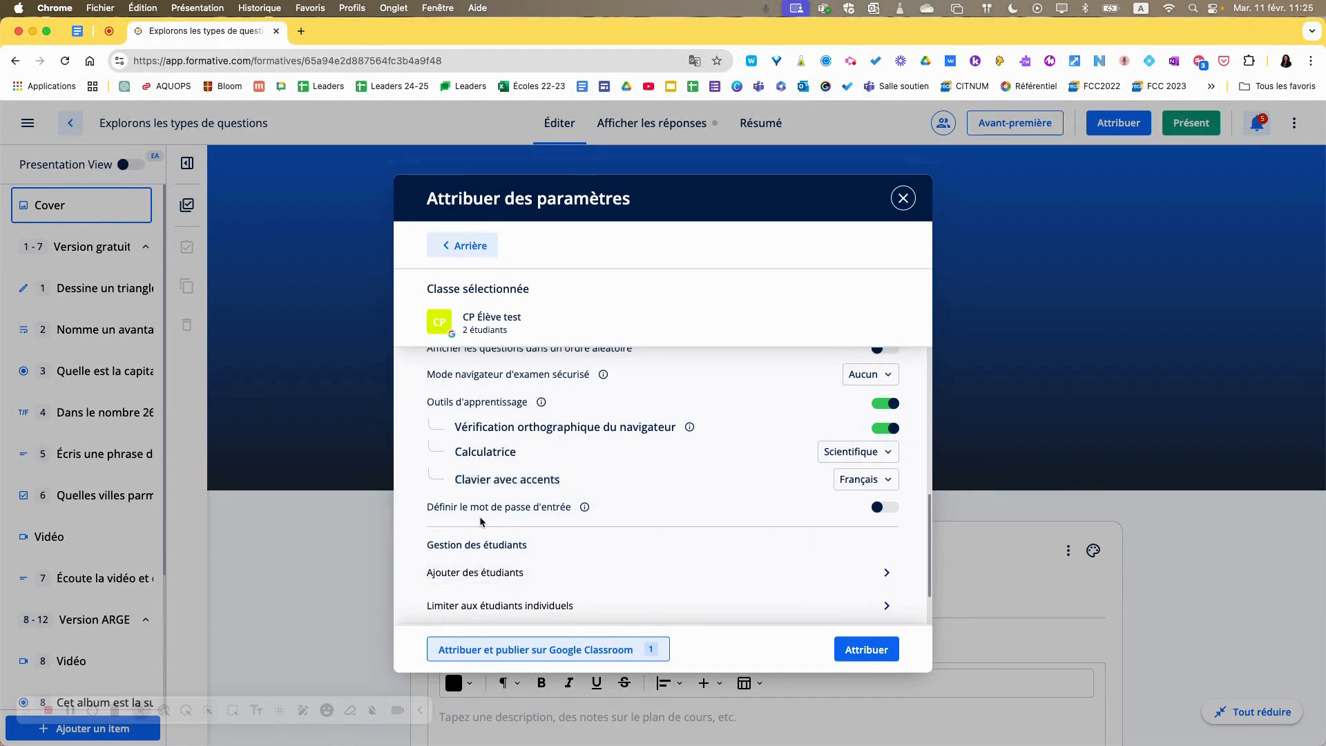
left_click(888, 509)
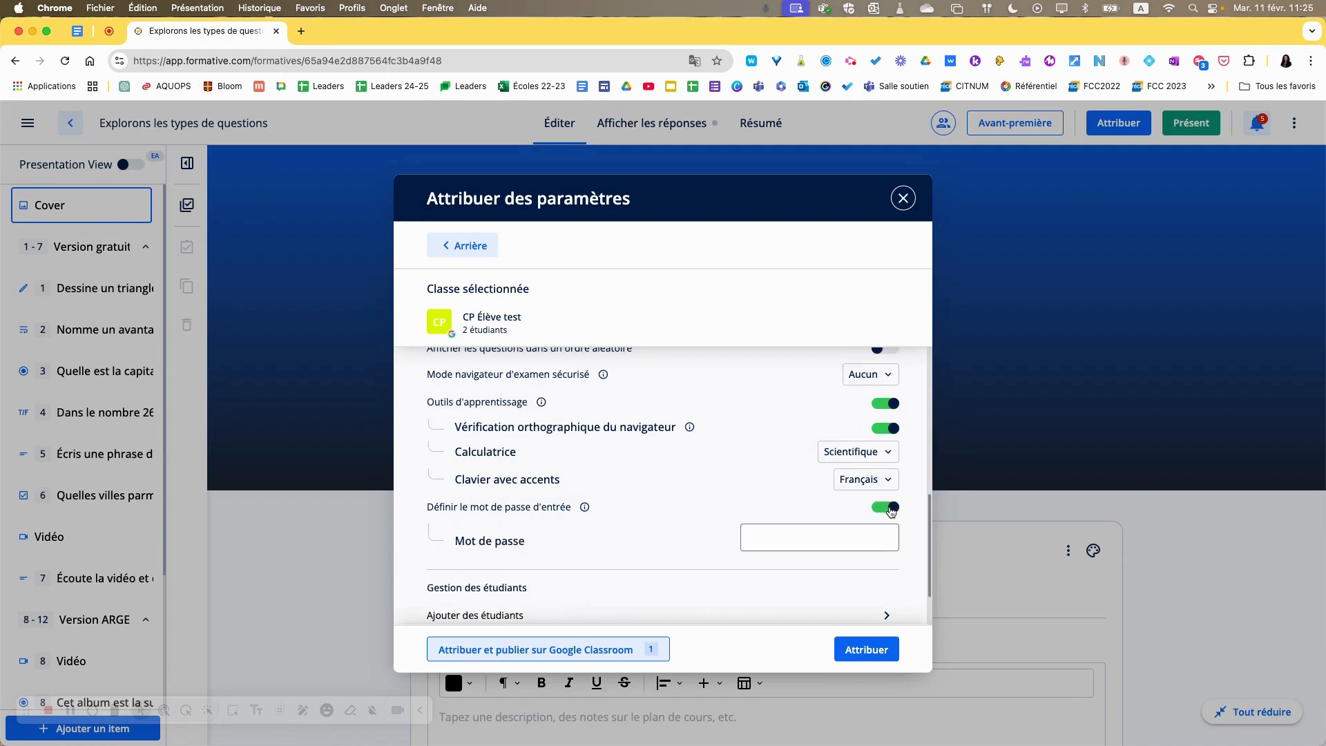
left_click(887, 510)
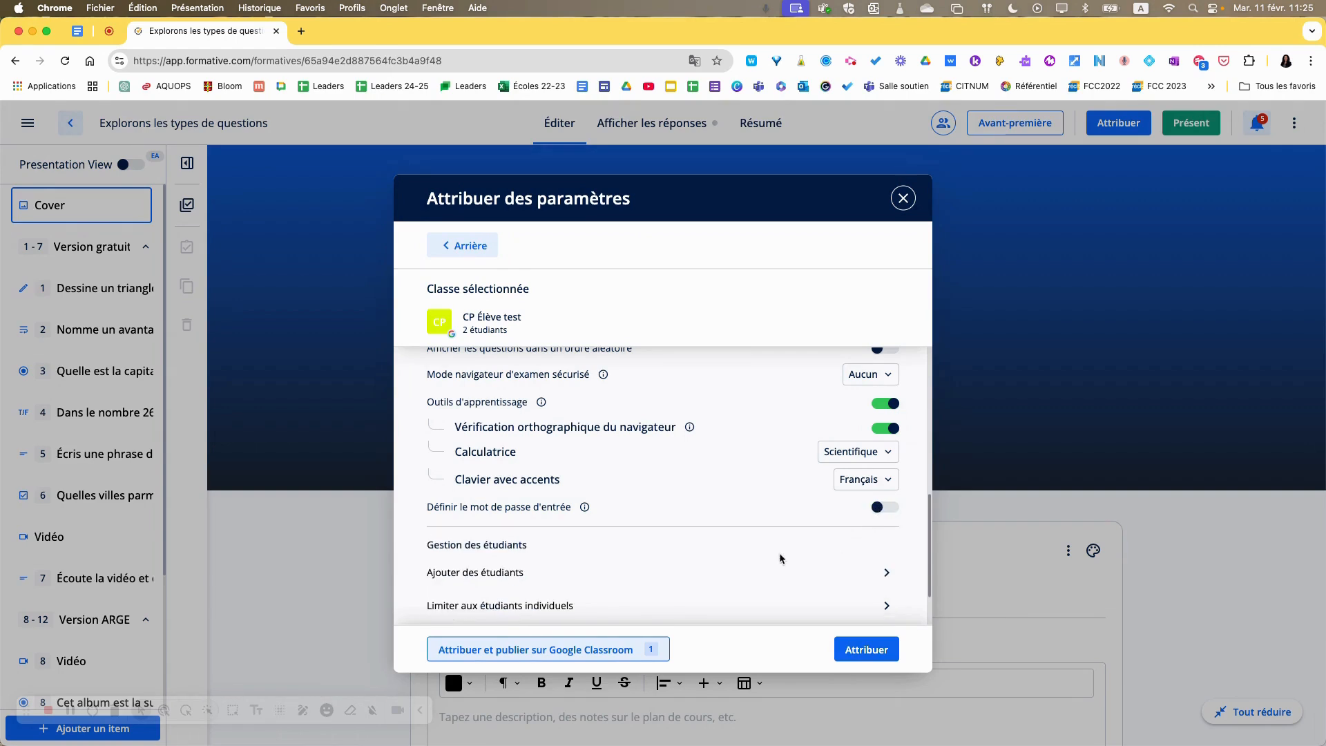
Open the page for adding students to the class and examine its roster and list synchronisation options.
scroll(779, 558, "down", 2)
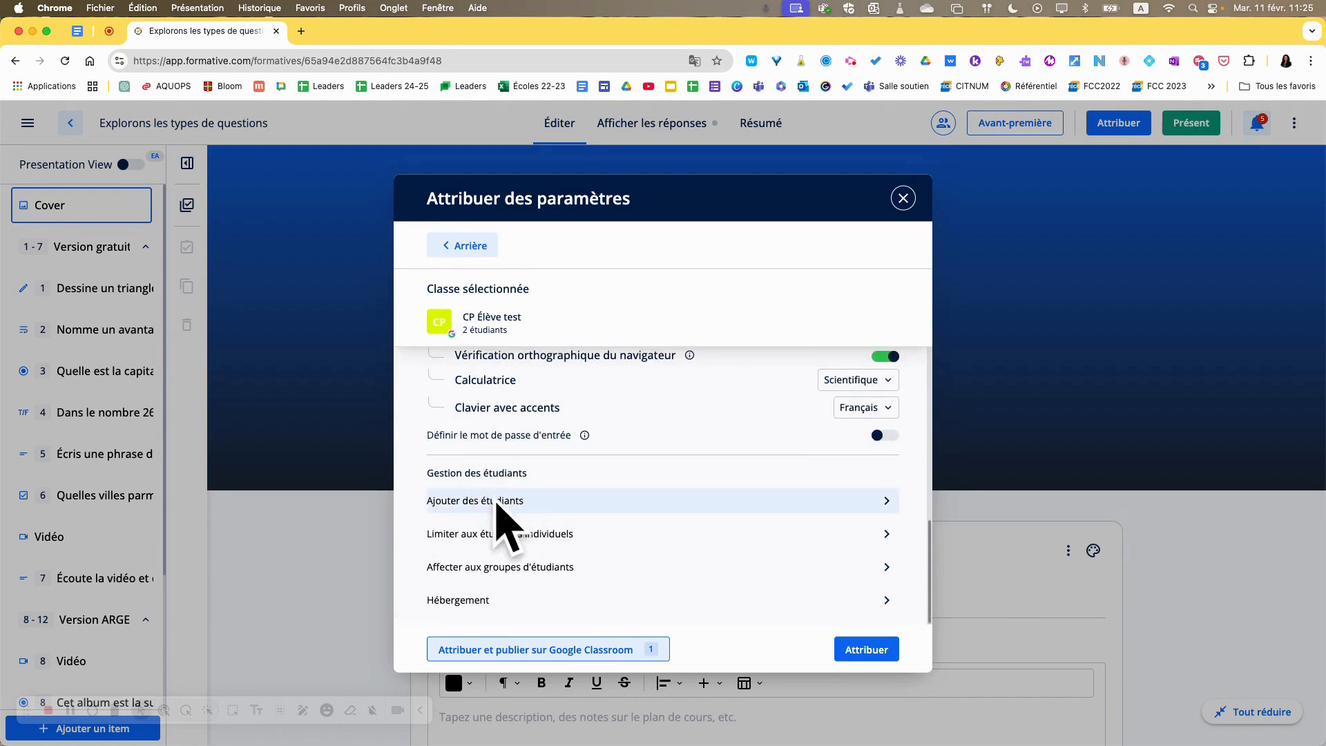
left_click(677, 500)
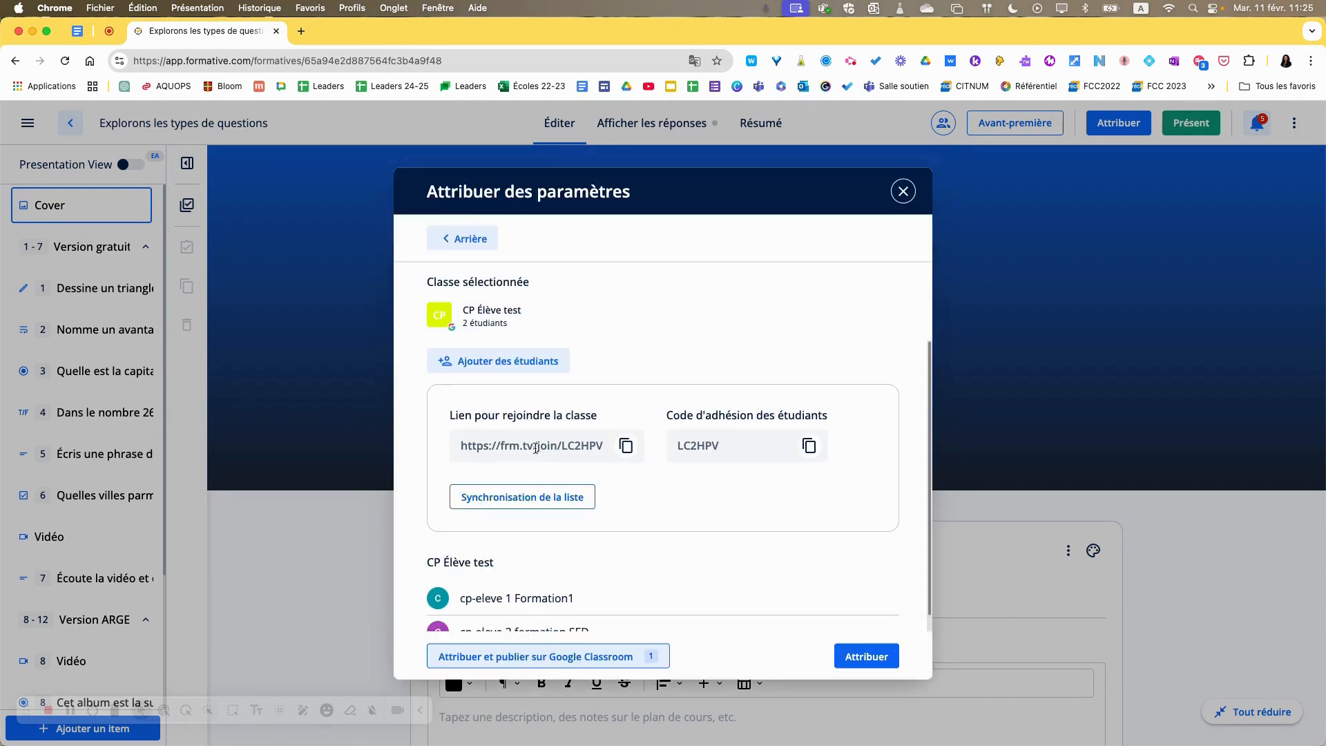
scroll(536, 447, "down", 1)
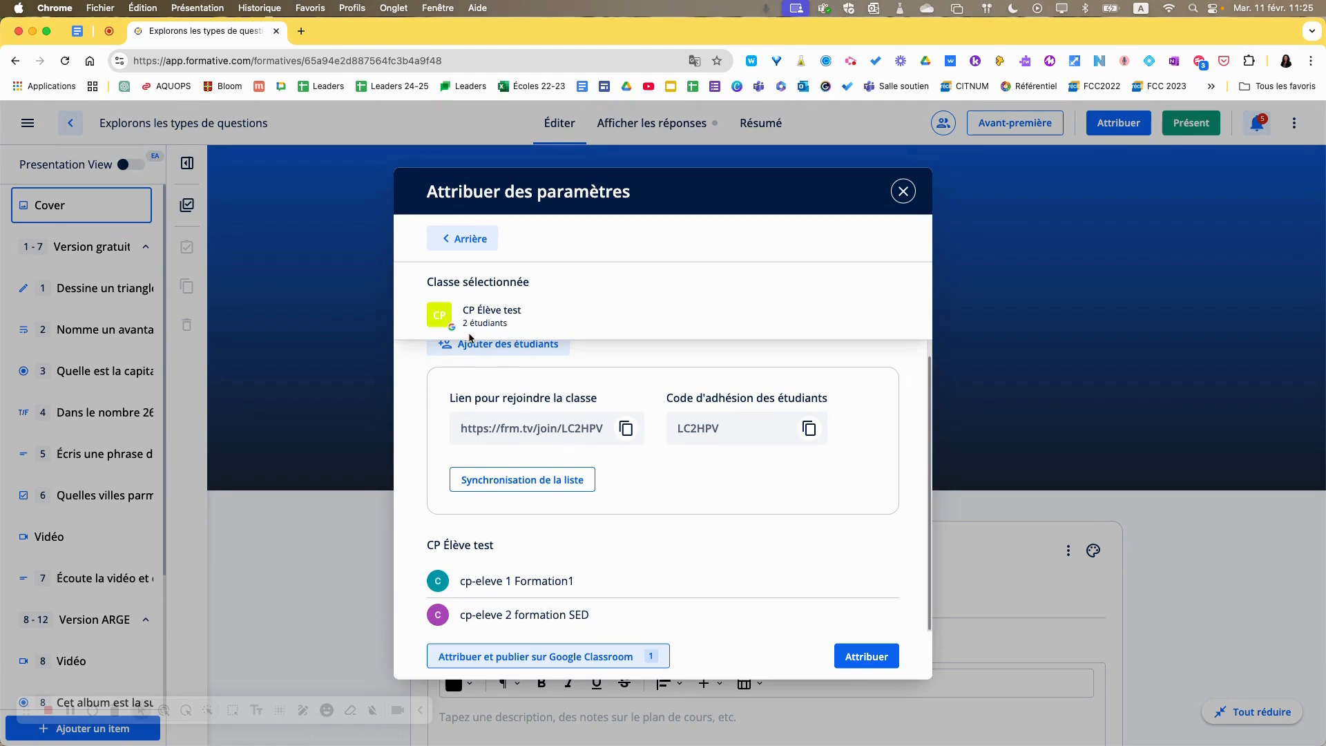
scroll(470, 337, "up", 1)
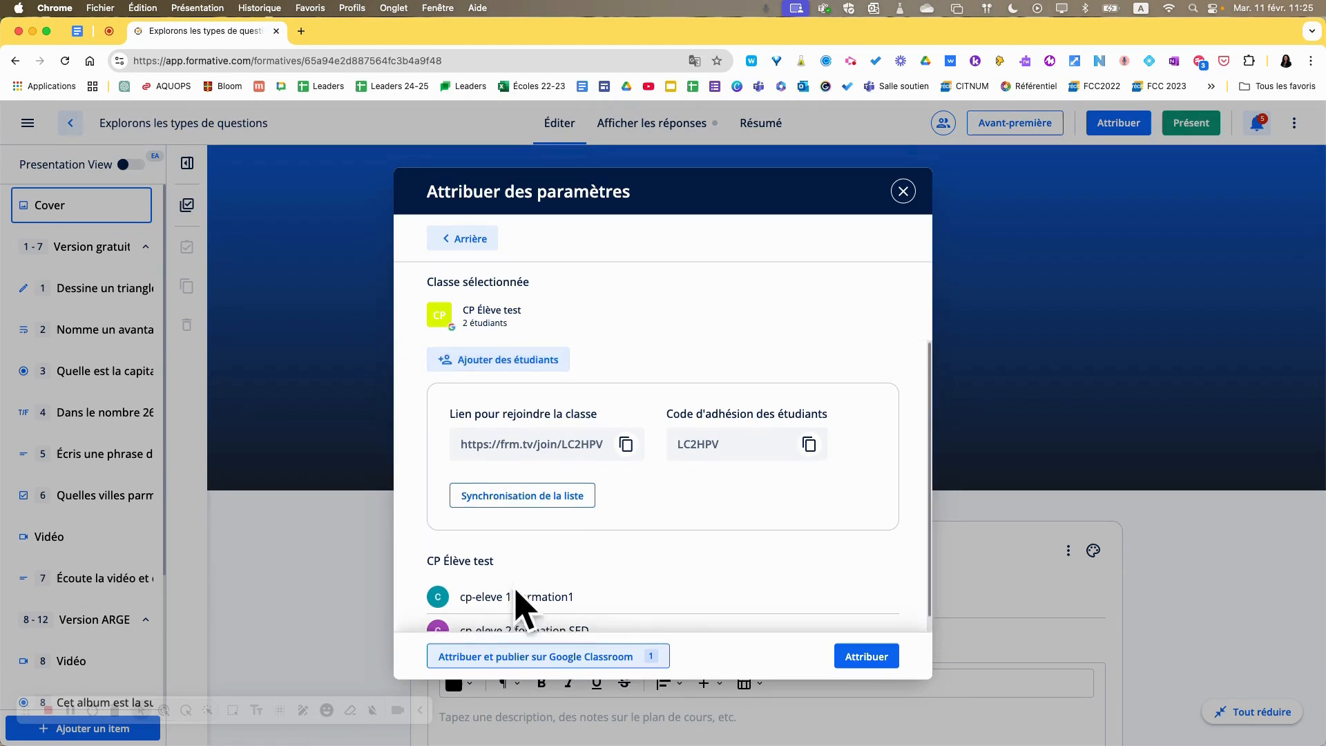
scroll(517, 590, "down", 1)
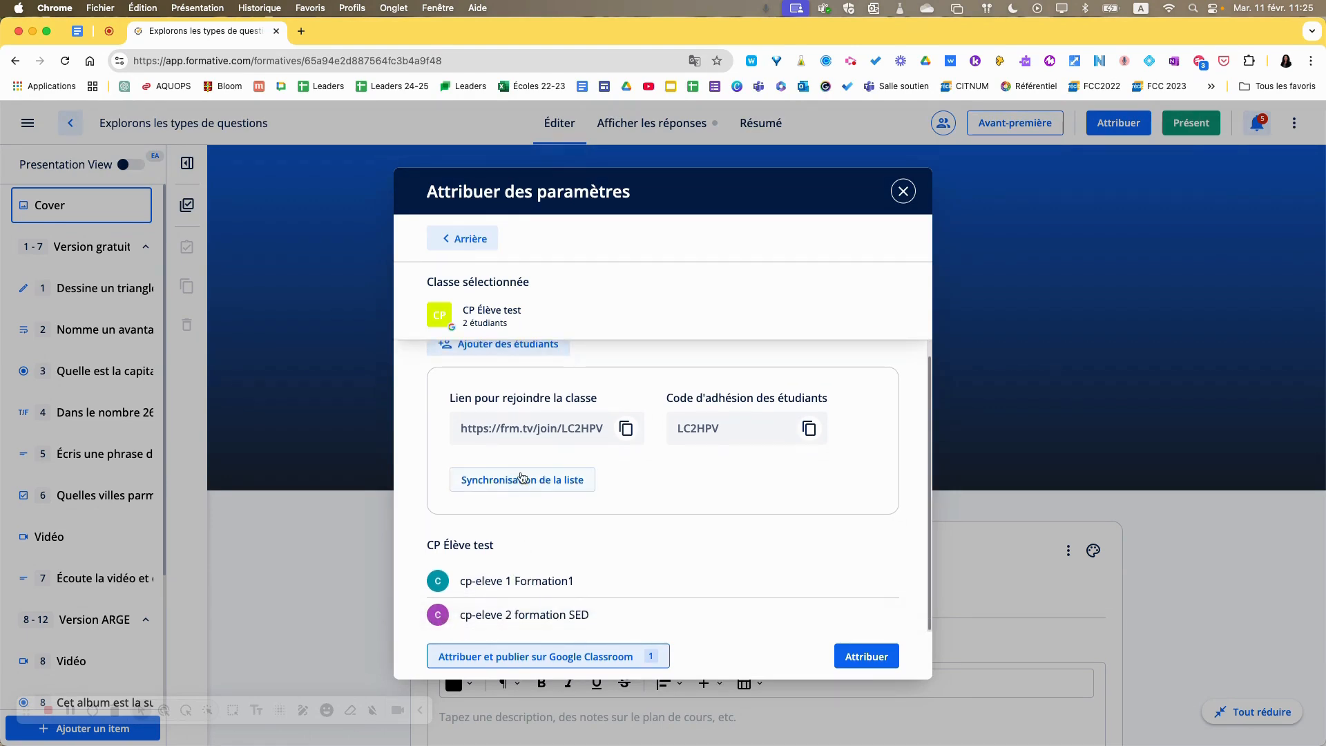
scroll(690, 509, "up", 1)
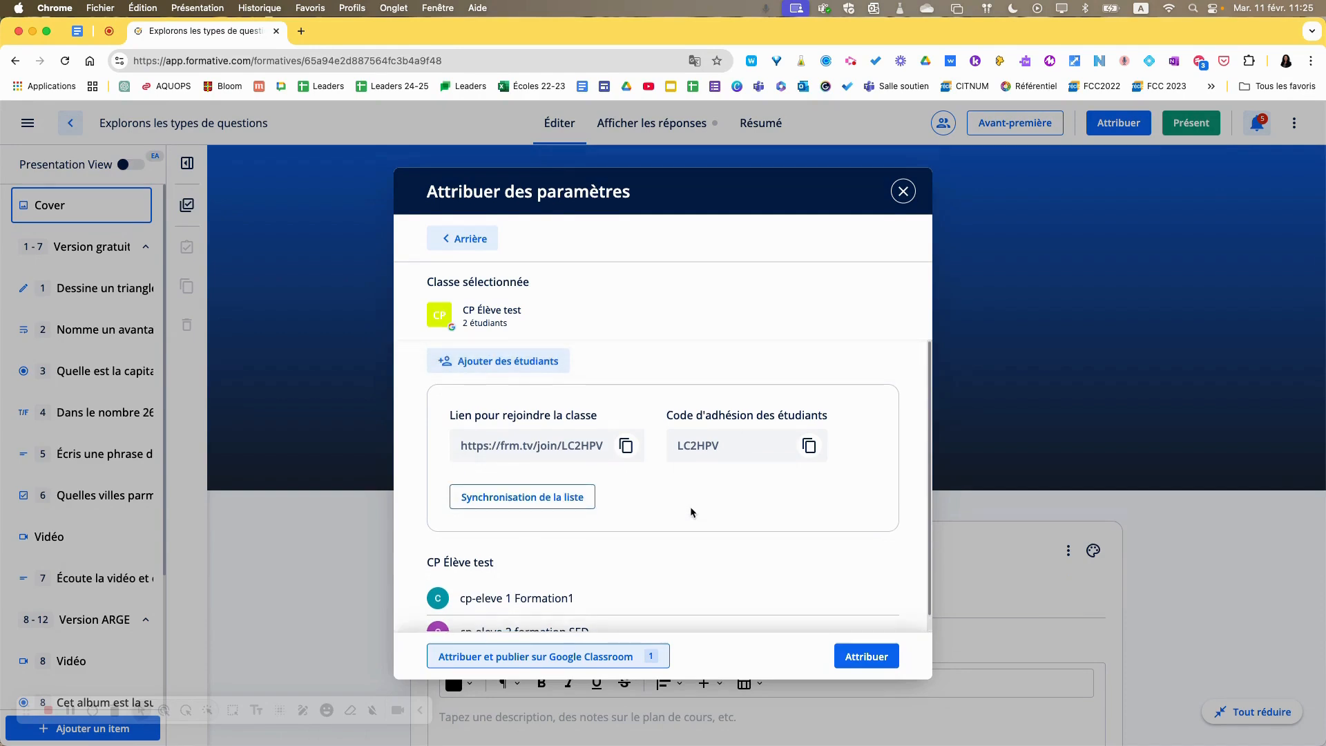
scroll(686, 503, "down", 1)
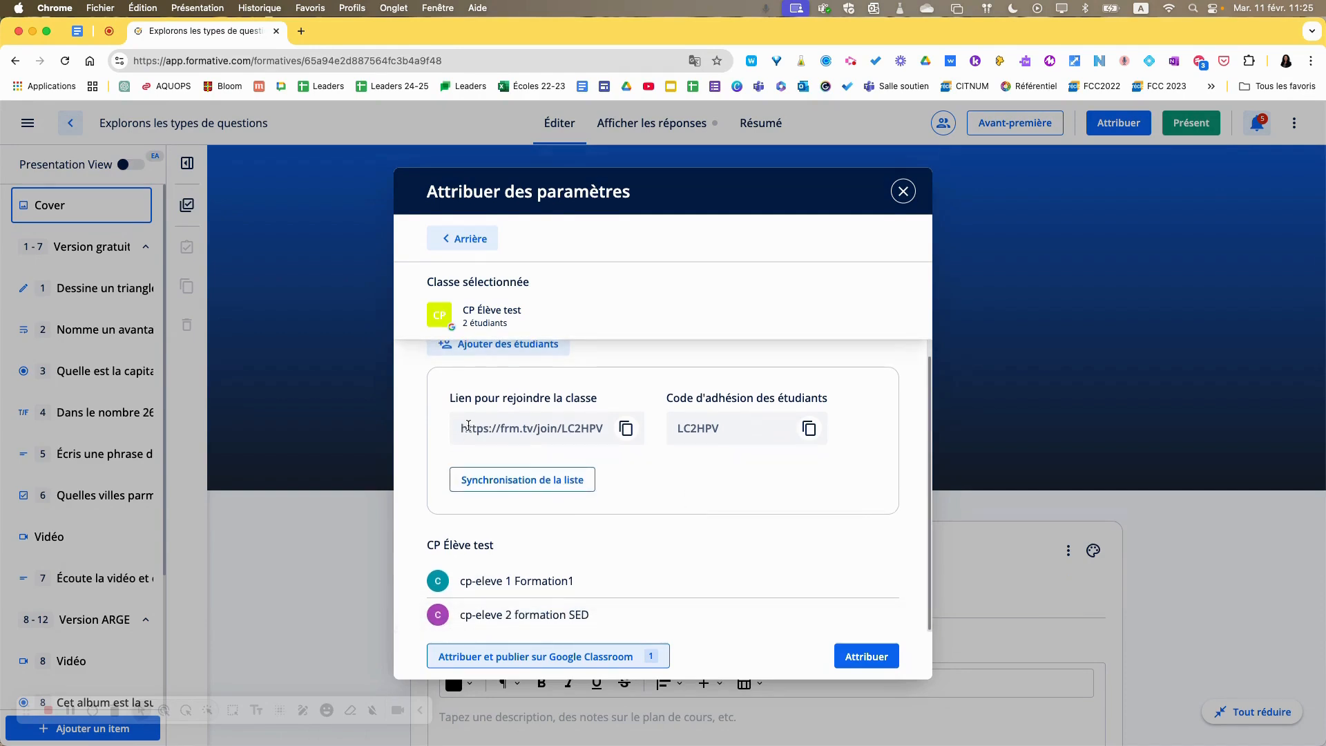
Examine the class join link and the student join code, and return to the assignment settings.
left_click_drag(468, 426, 715, 426)
scroll(714, 512, "up", 1)
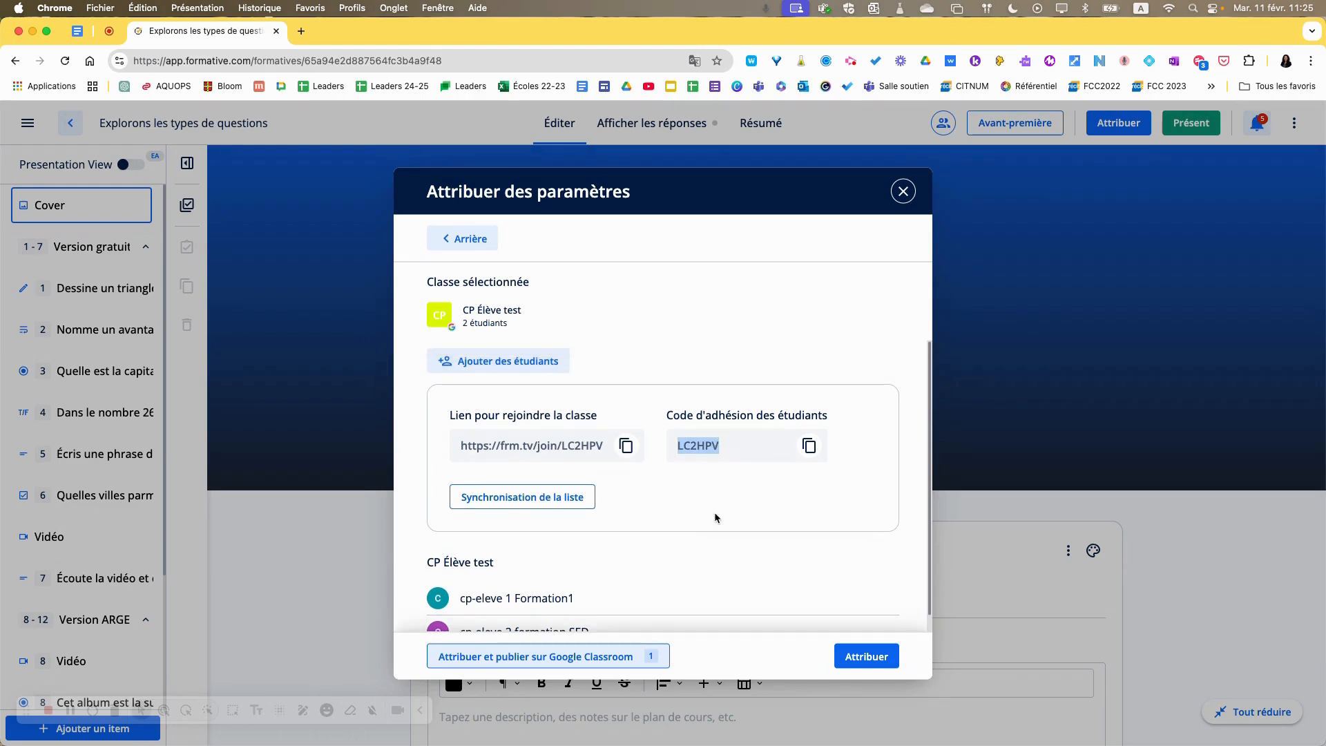
scroll(714, 511, "down", 1)
scroll(714, 515, "up", 1)
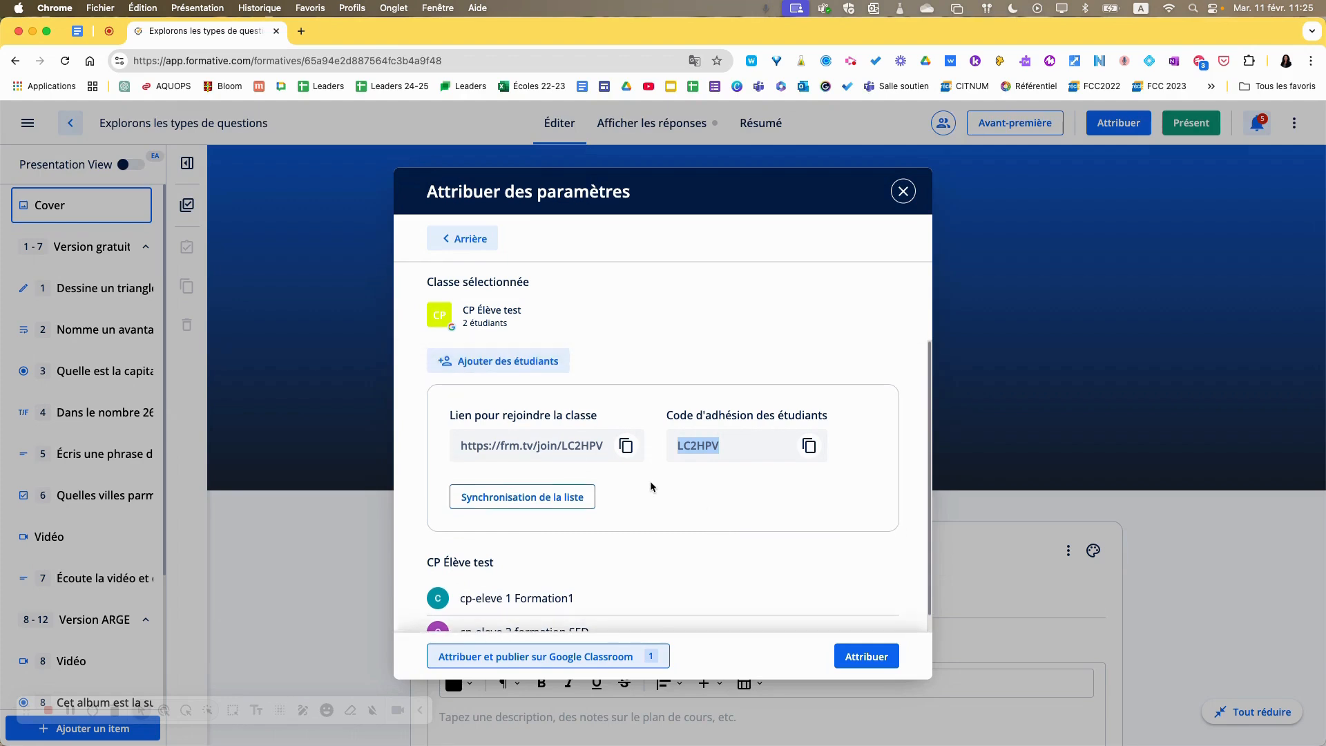
triple_click(490, 428)
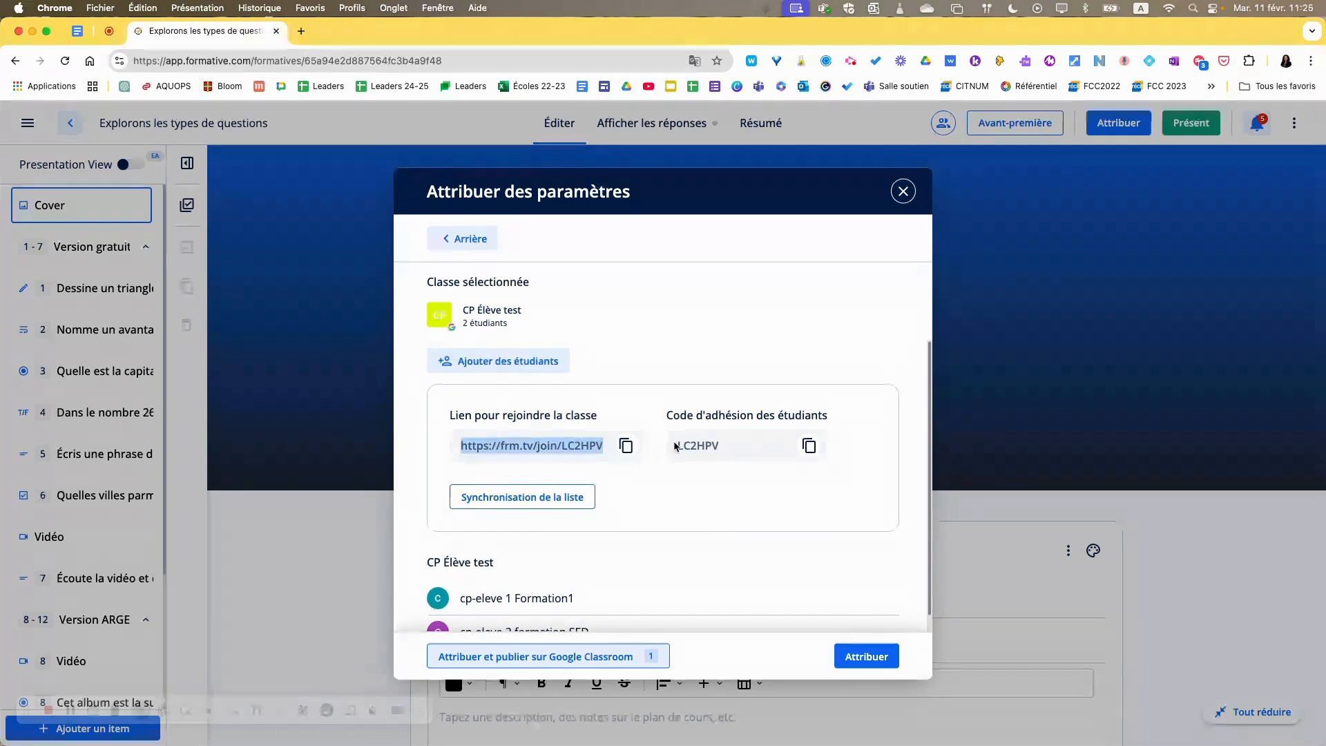
double_click(717, 445)
left_click(720, 508)
scroll(677, 569, "down", 1)
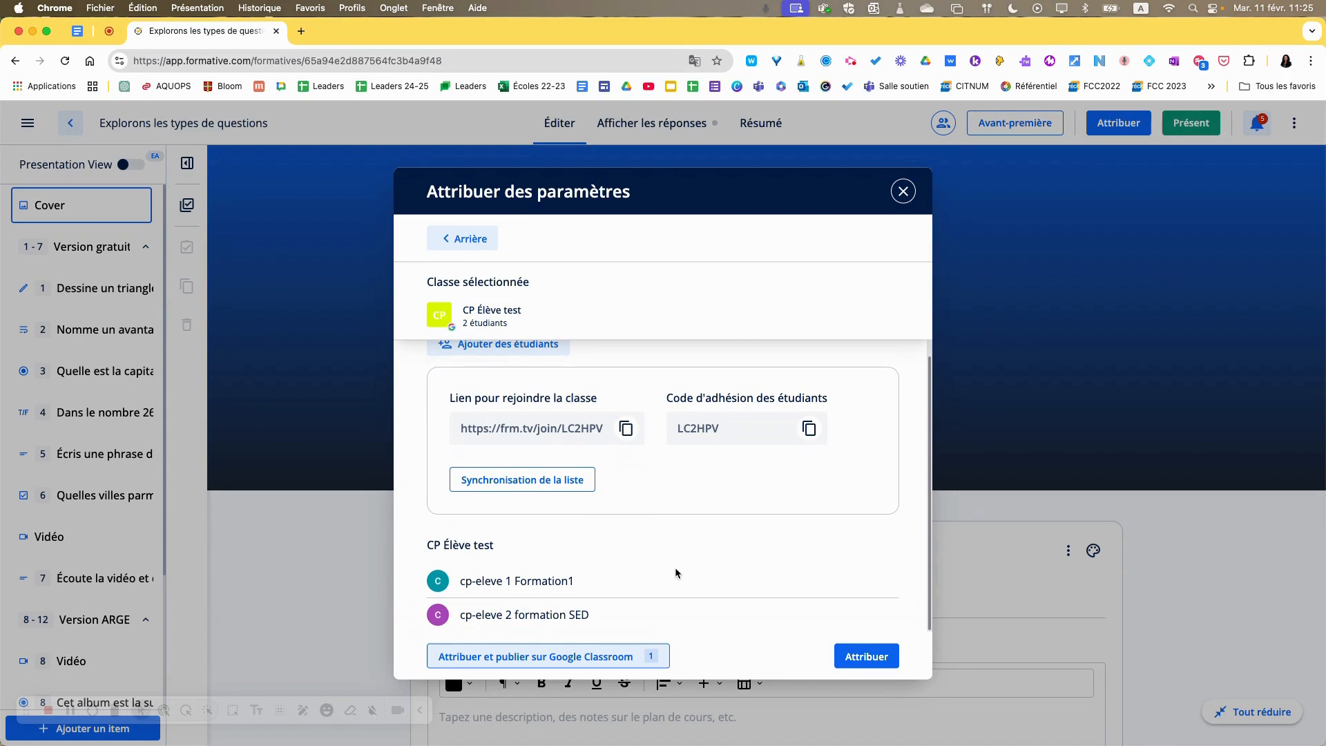
left_click(625, 428)
scroll(730, 528, "up", 1)
left_click(457, 238)
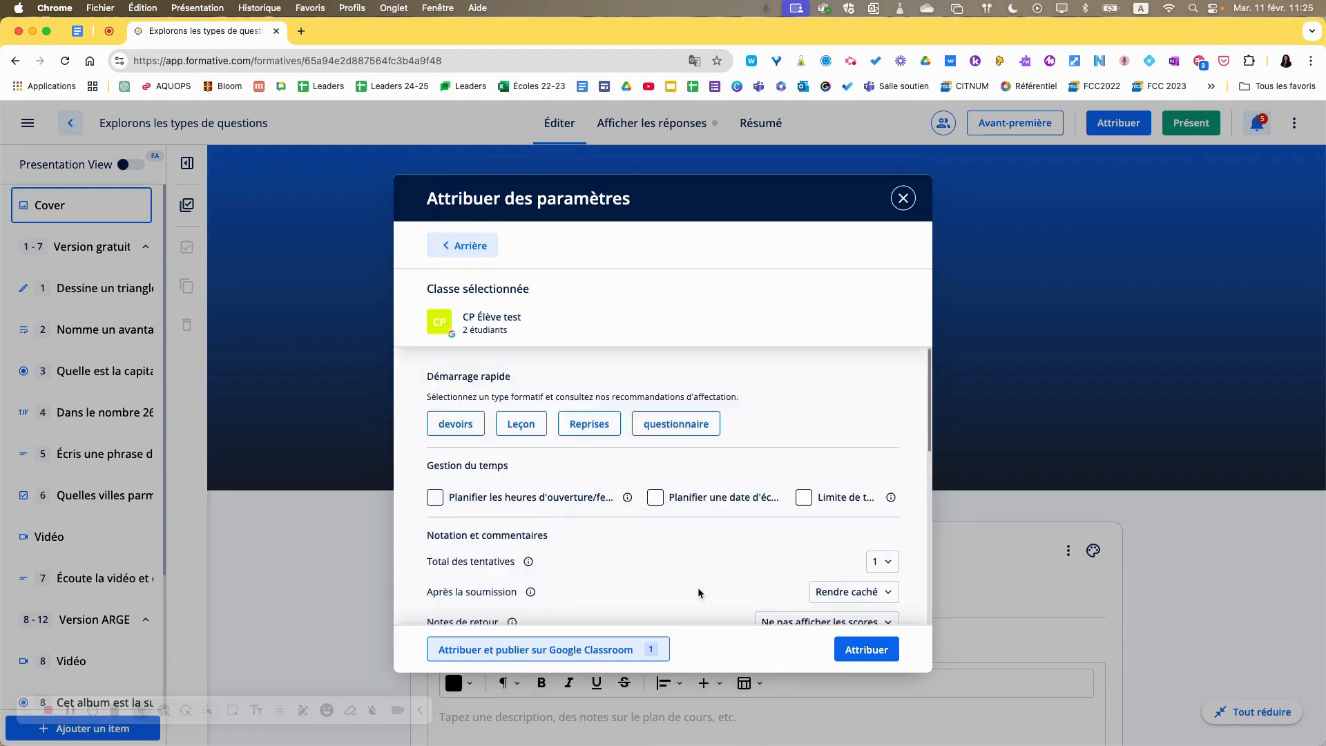
Try the restriction to individual students on the first student, clear it and return to the assignment settings.
scroll(697, 586, "down", 10)
scroll(697, 586, "down", 5)
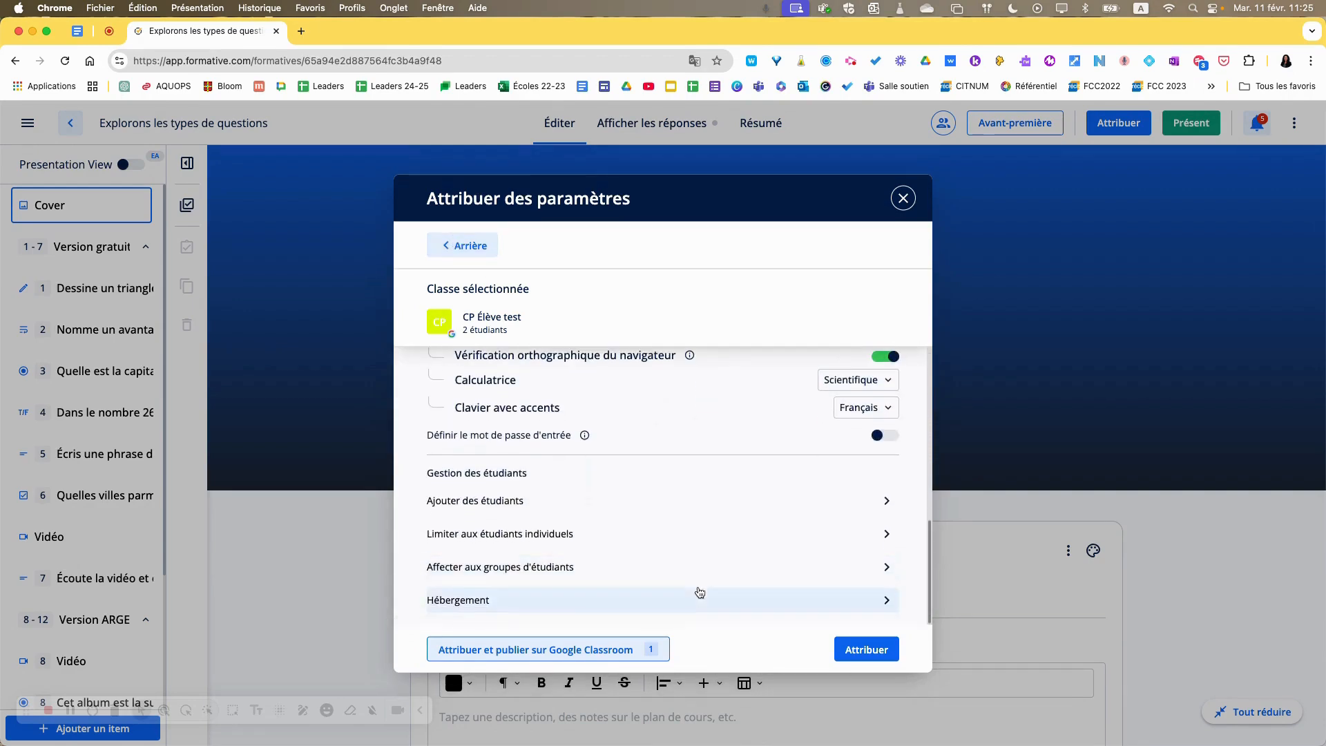
left_click(889, 536)
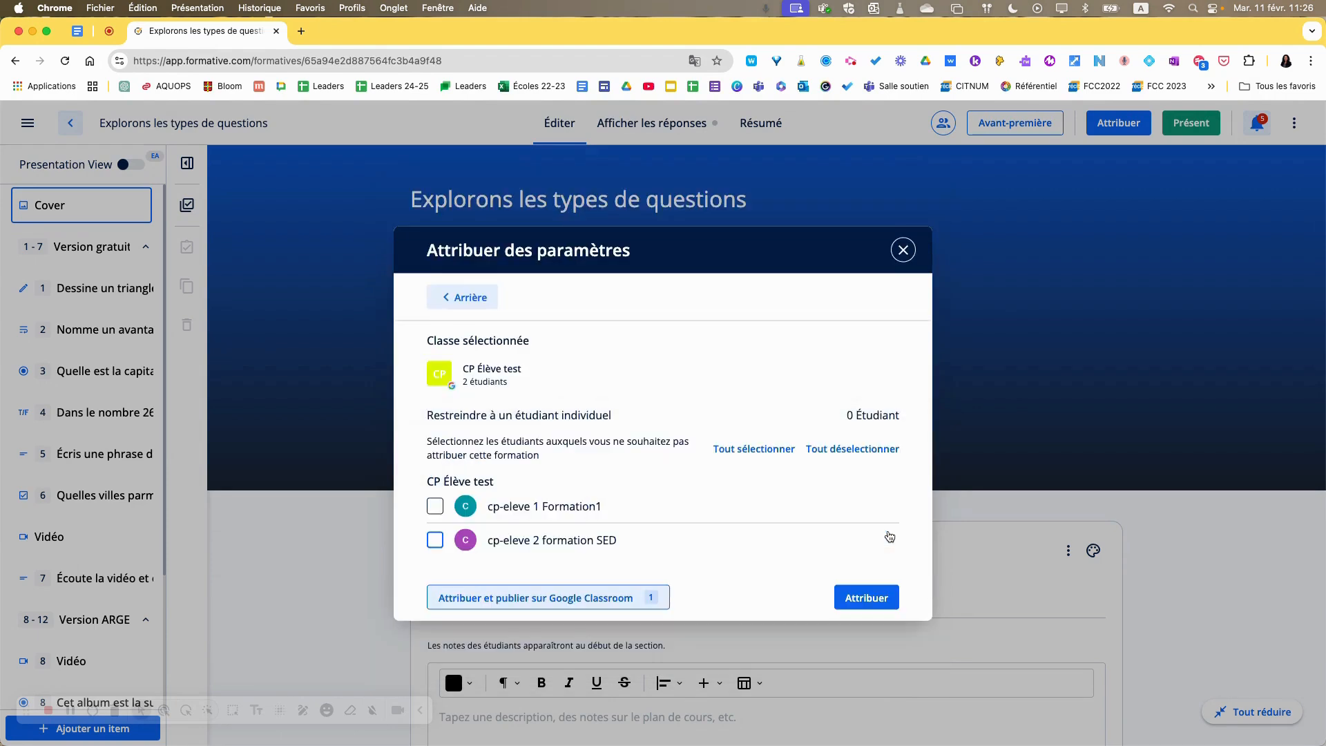
left_click(438, 512)
left_click(435, 506)
left_click(467, 297)
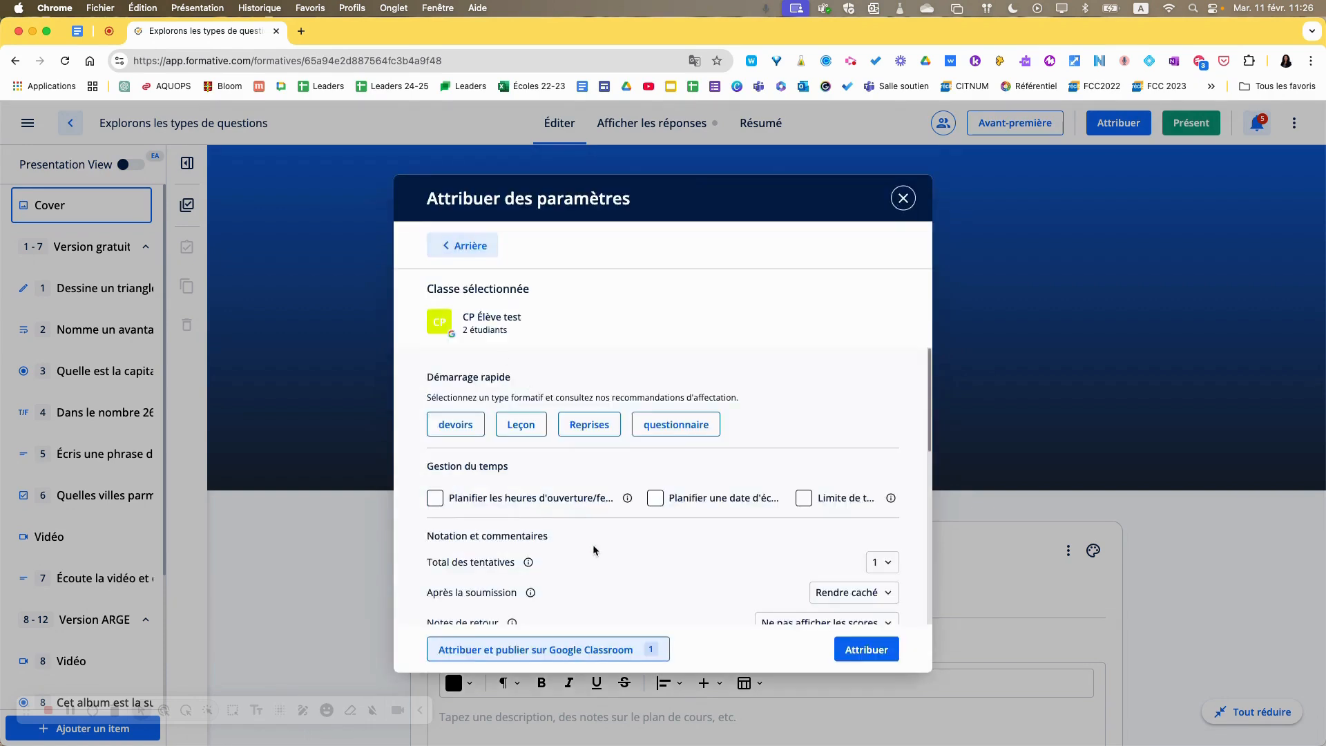
View the page for assigning to student groups and return to the assignment settings.
scroll(595, 545, "down", 3)
scroll(600, 549, "down", 5)
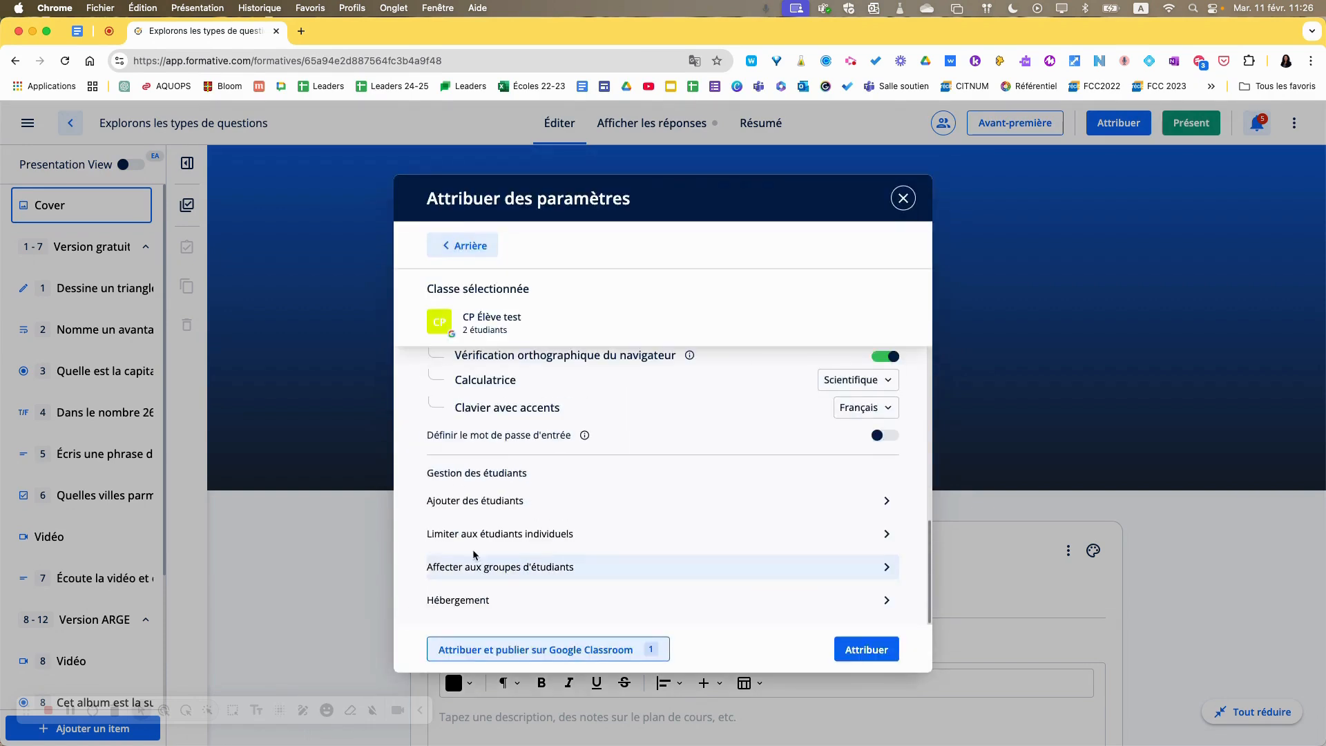
left_click(485, 566)
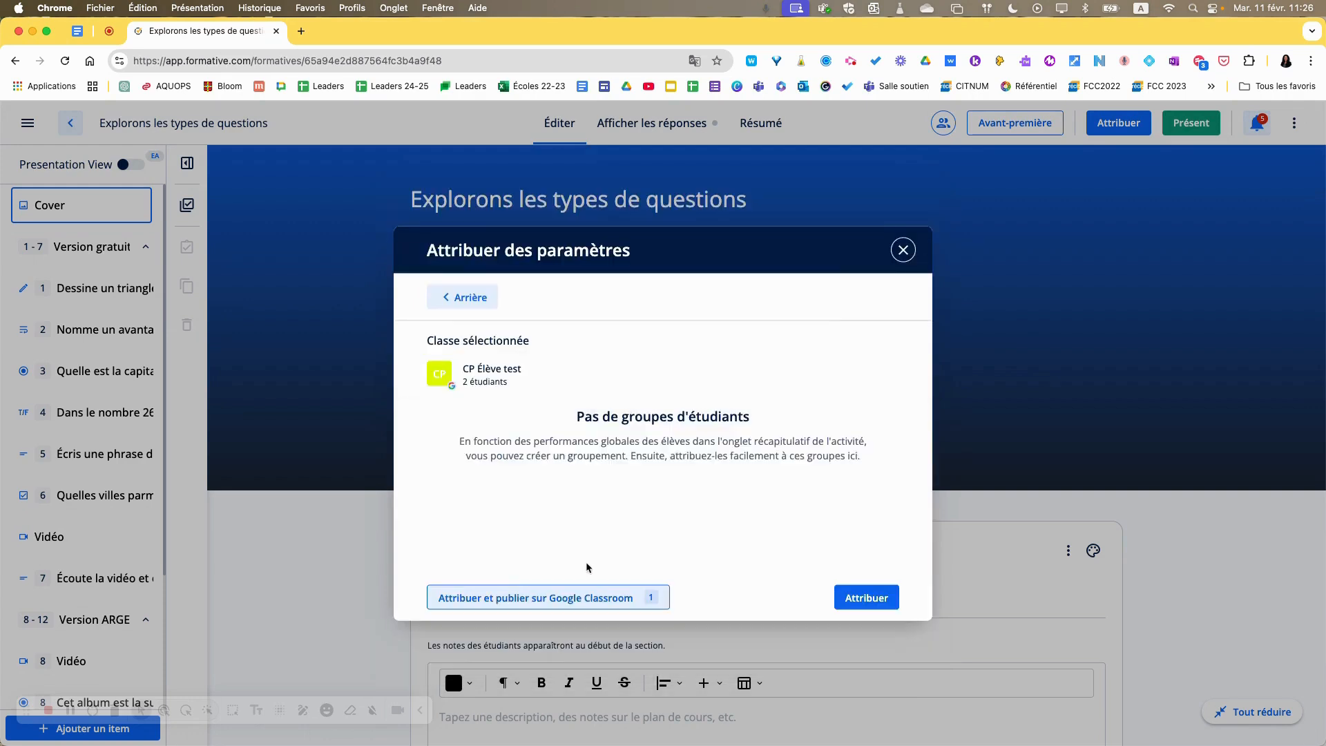
left_click(463, 297)
View the students' accommodations page (Hébergement) for the class and return to the assignment settings.
scroll(533, 587, "down", 5)
scroll(533, 588, "down", 4)
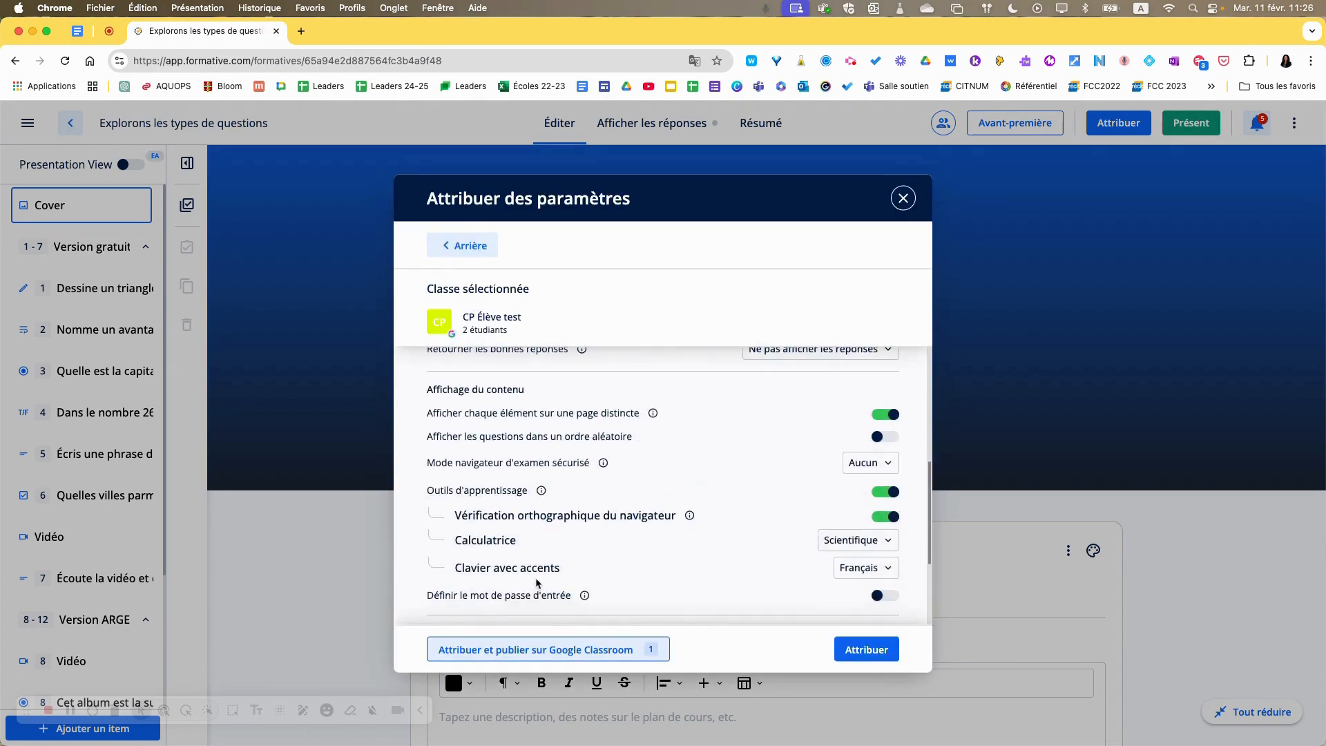
left_click(519, 600)
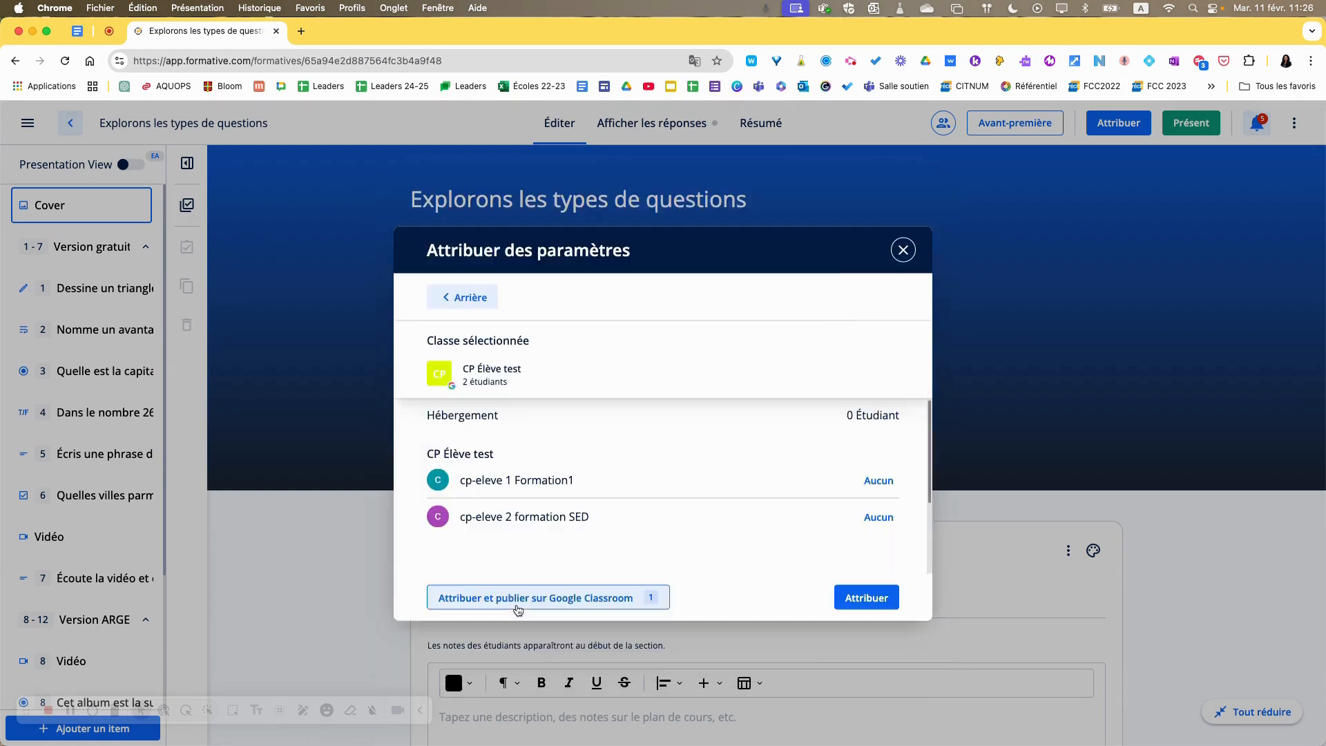
left_click(470, 298)
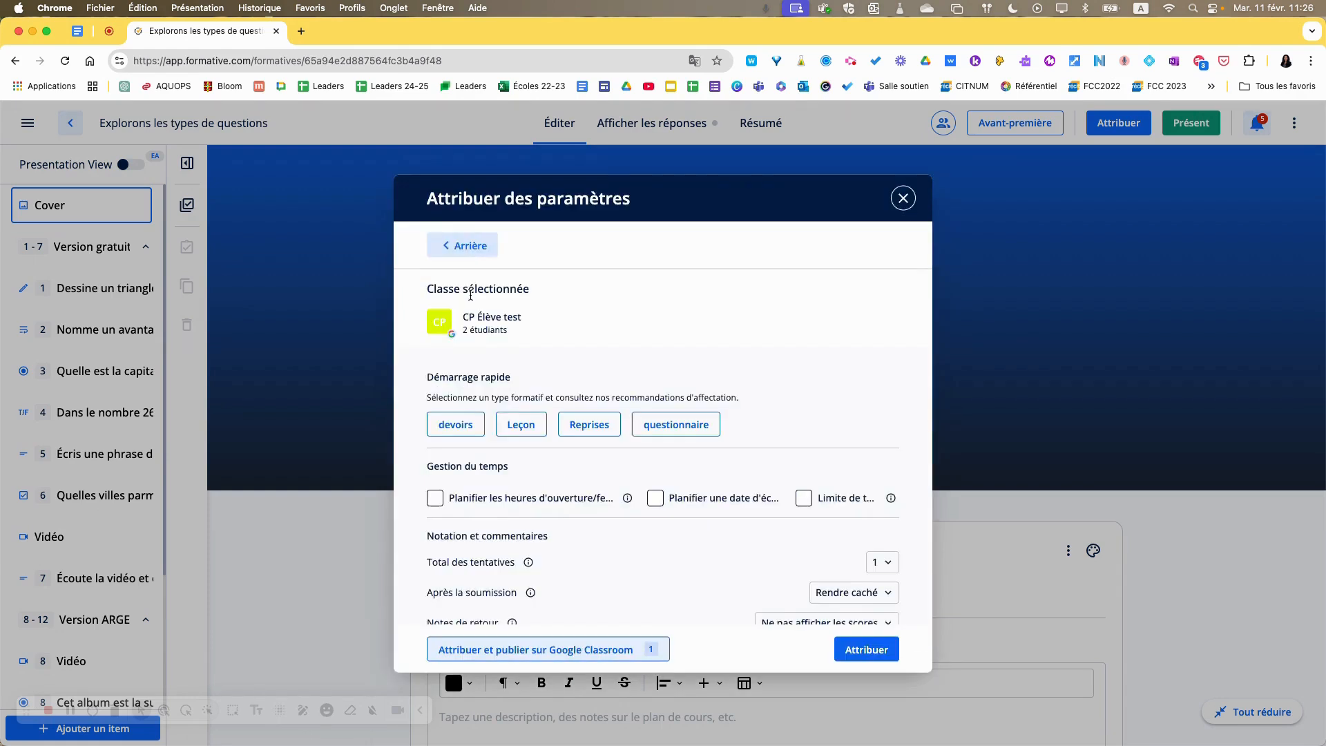
Check the configured settings once more and assign the formative to the CP Élève test class.
scroll(635, 613, "down", 10)
scroll(634, 612, "down", 2)
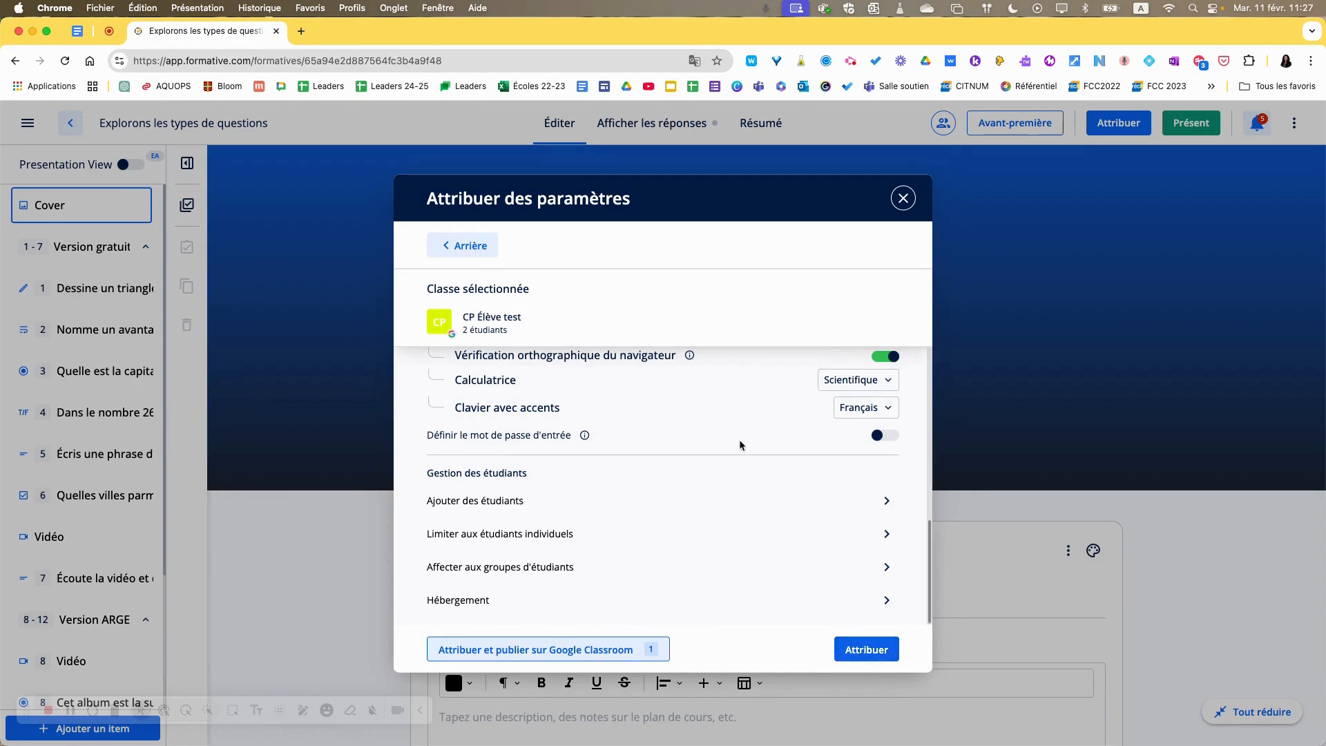
scroll(738, 439, "up", 10)
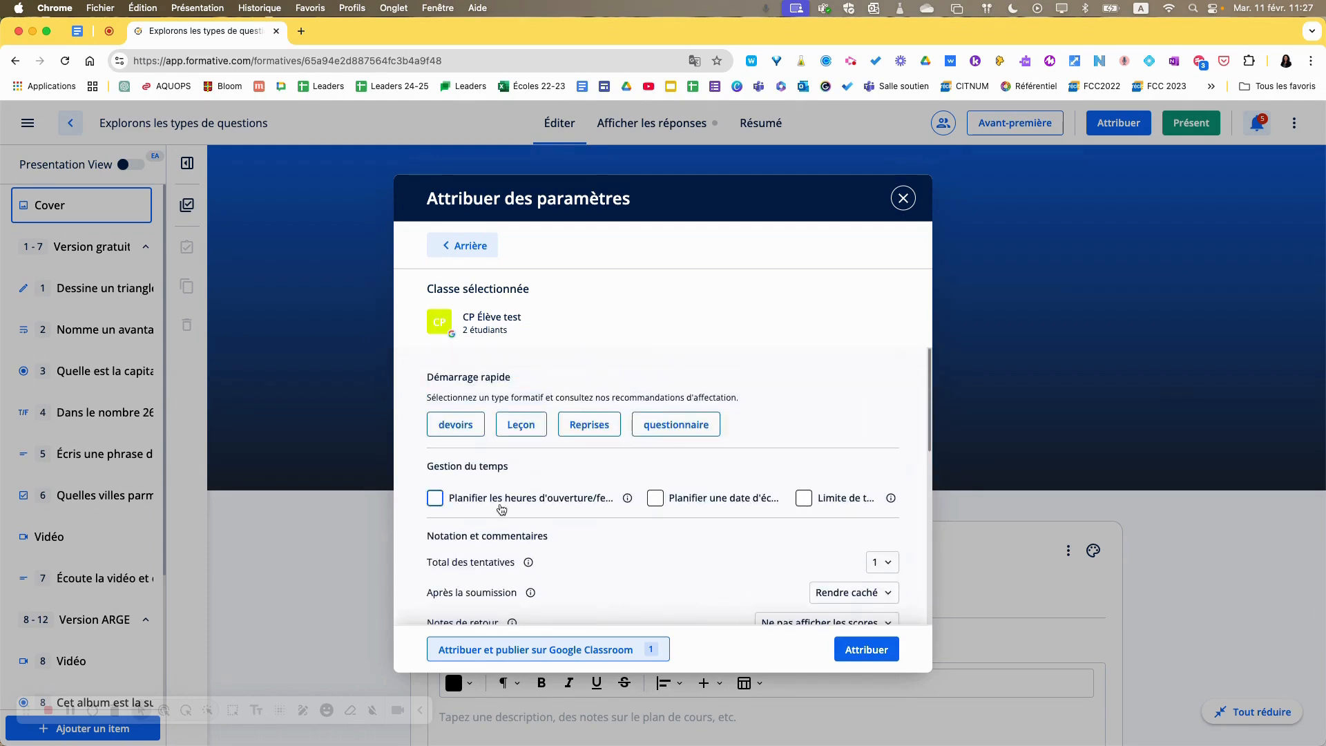
scroll(638, 540, "down", 5)
scroll(638, 540, "up", 1)
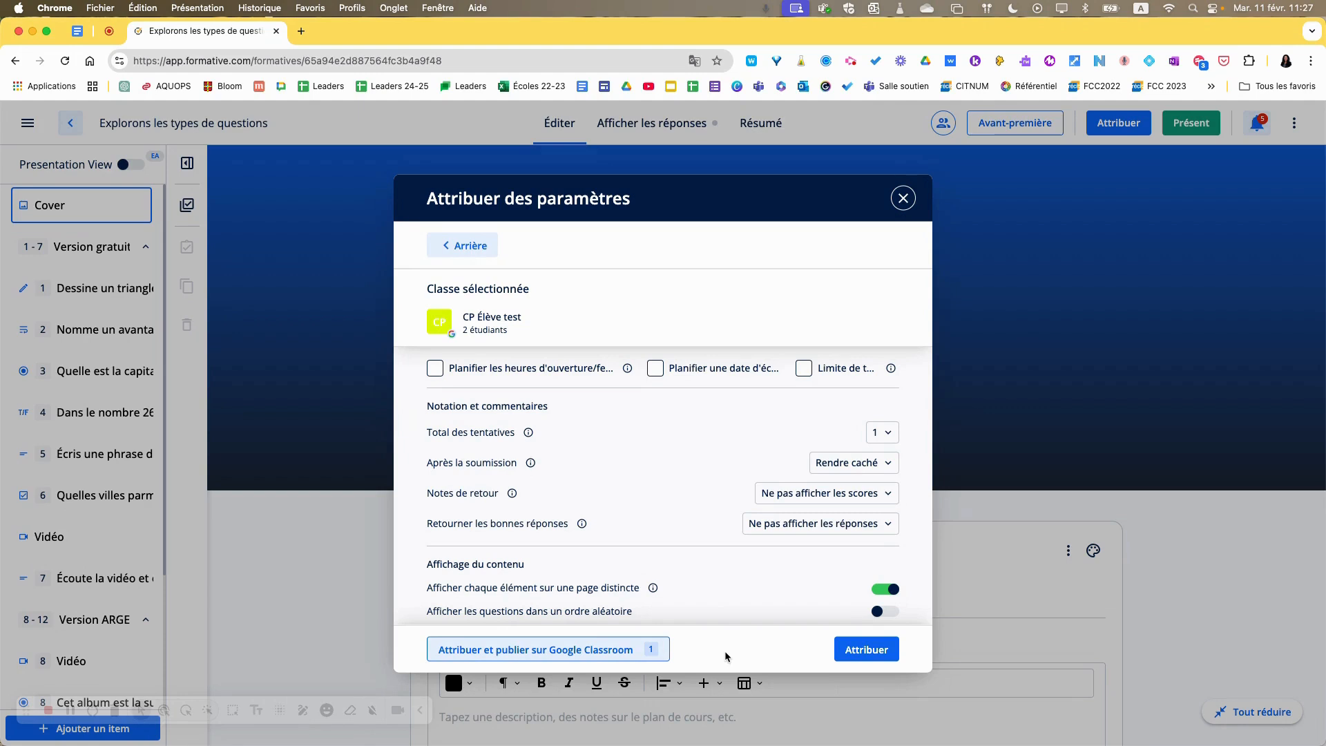
left_click(847, 652)
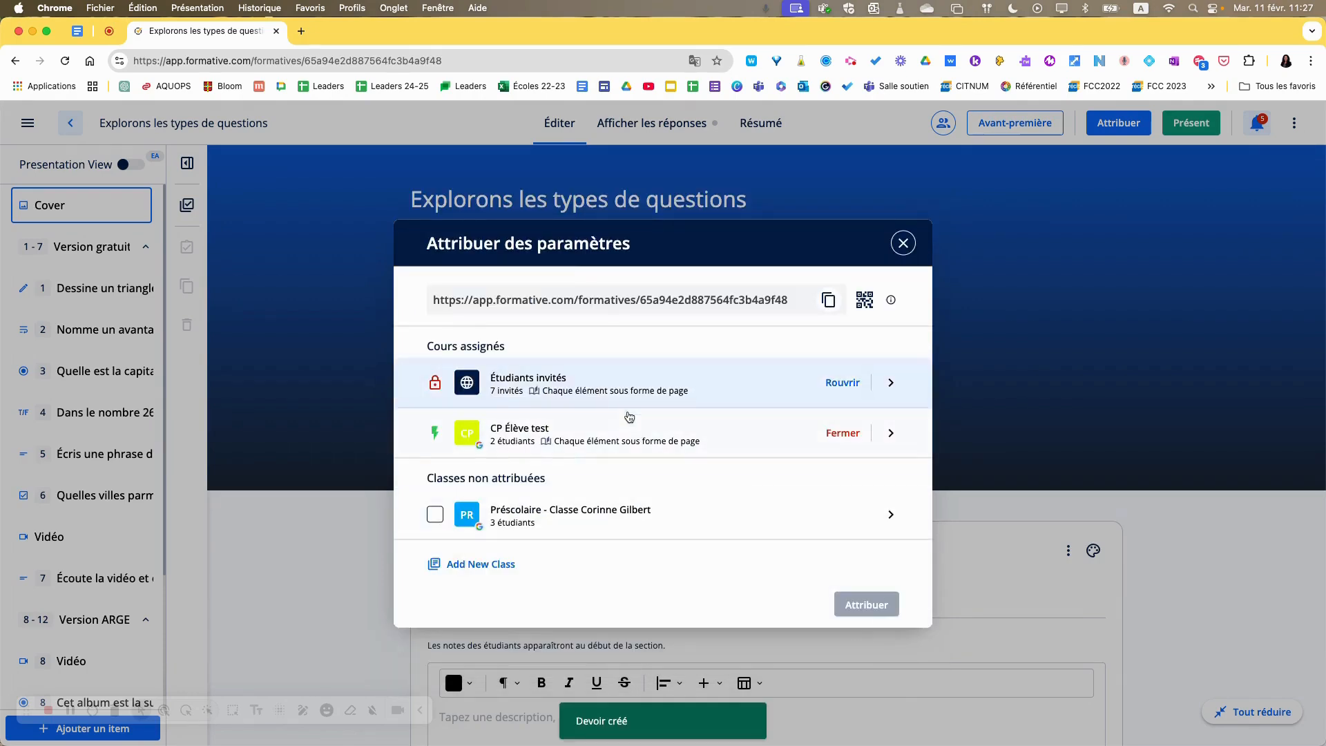
Close the assignment for the CP Élève test class and reopen it.
left_click(842, 433)
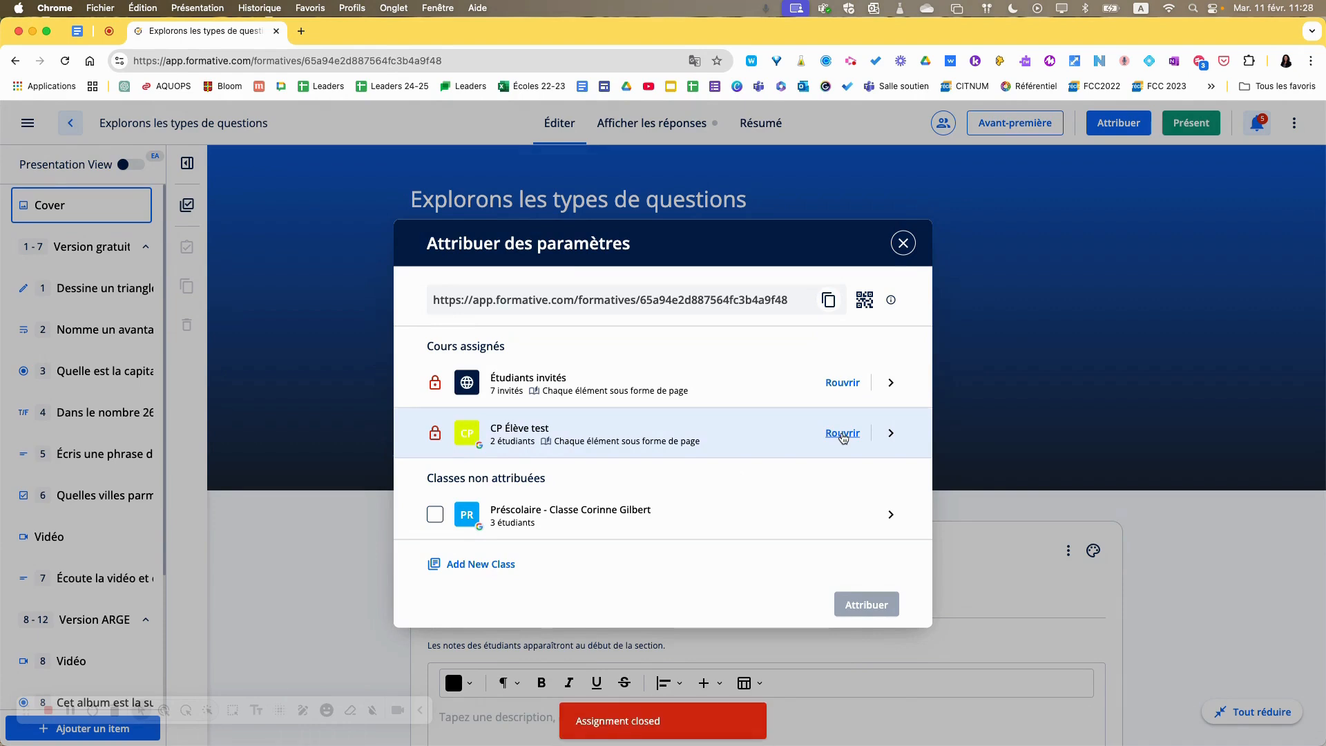
left_click(842, 434)
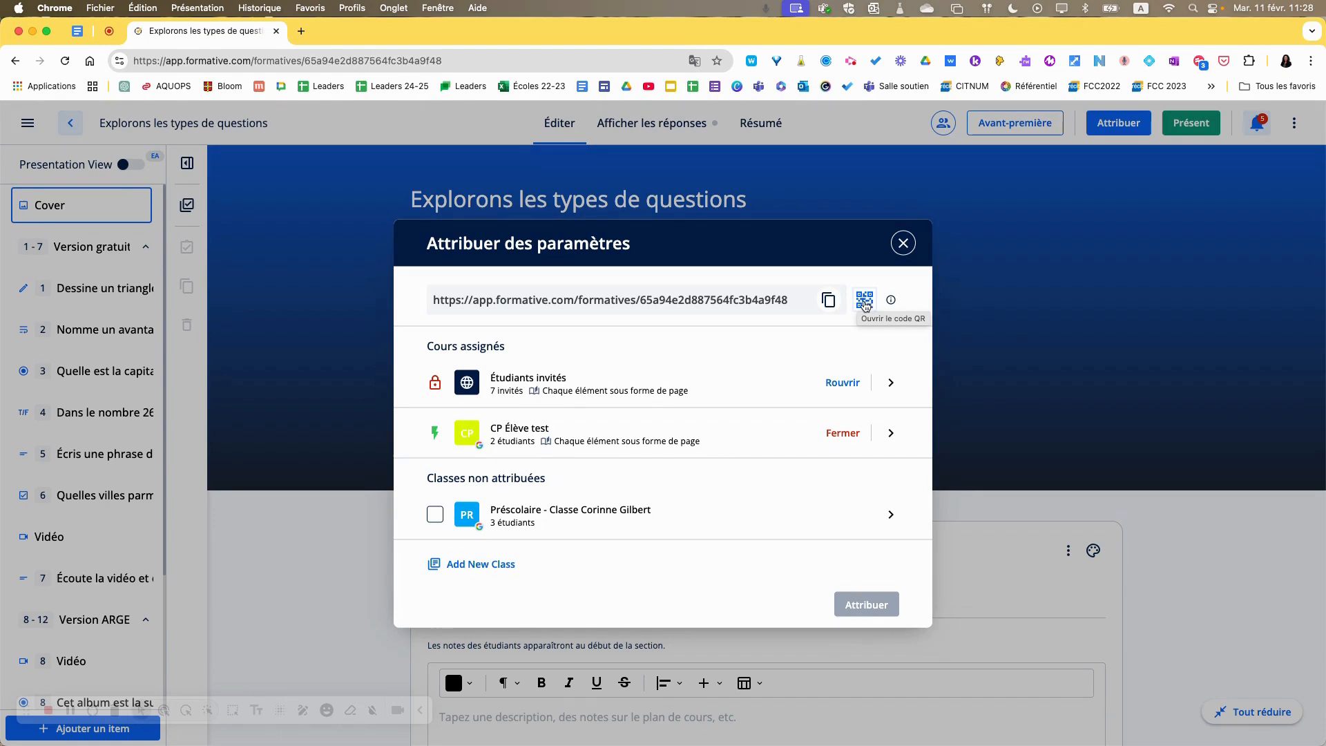
Show the formative's QR code and join code, highlight the join code, and close the assignment settings.
left_click(864, 302)
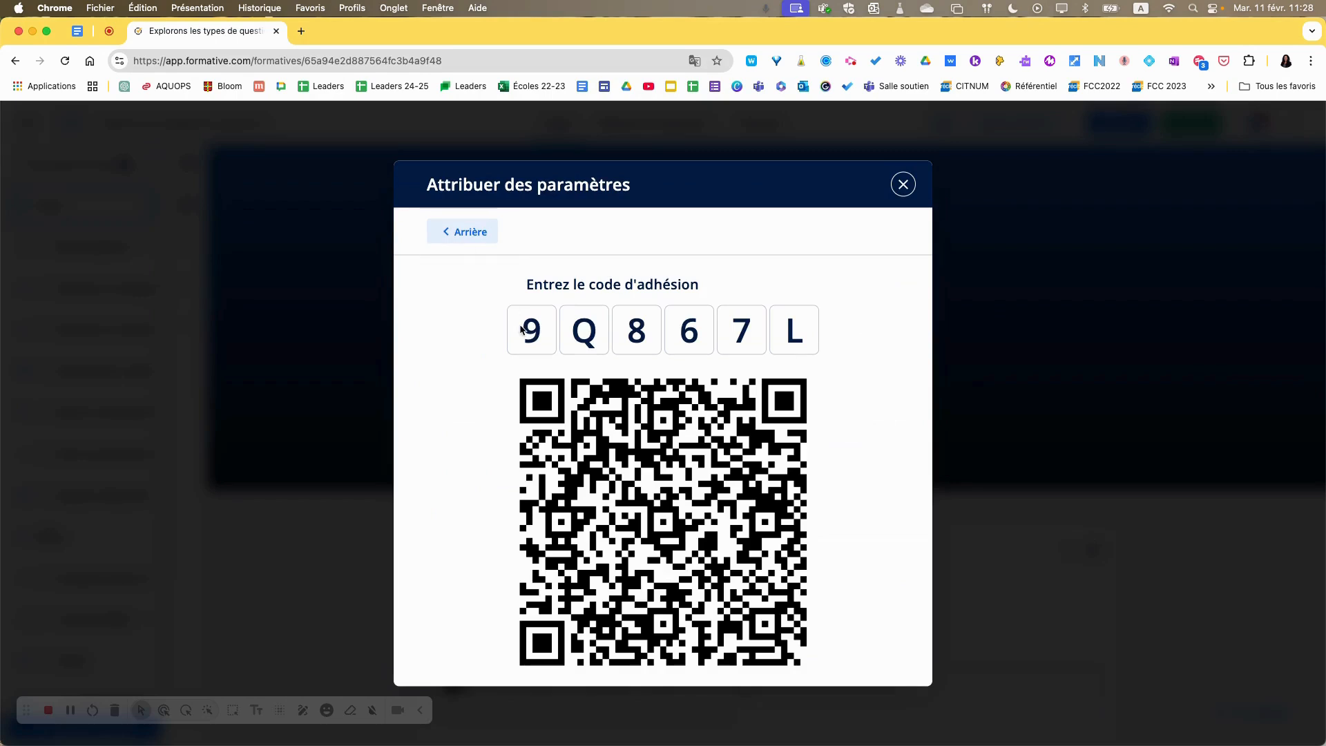
left_click_drag(522, 332, 789, 474)
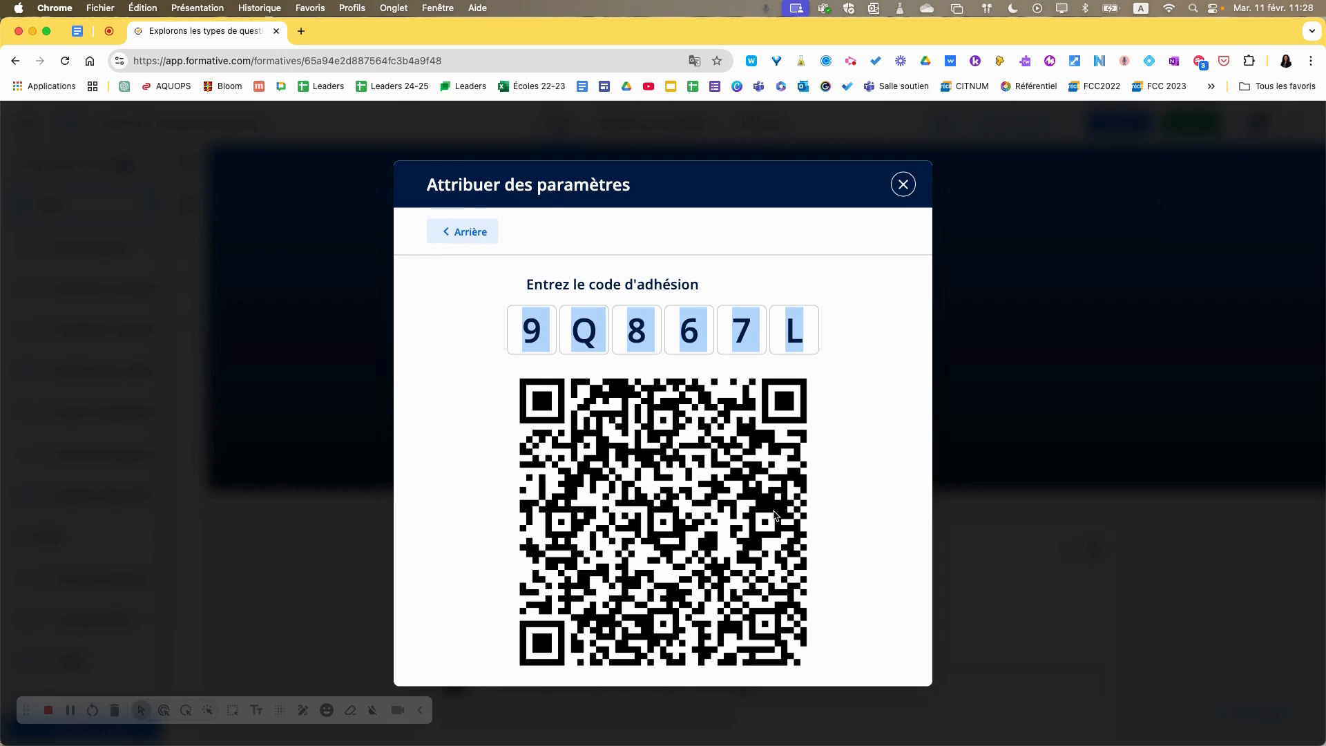
left_click(468, 232)
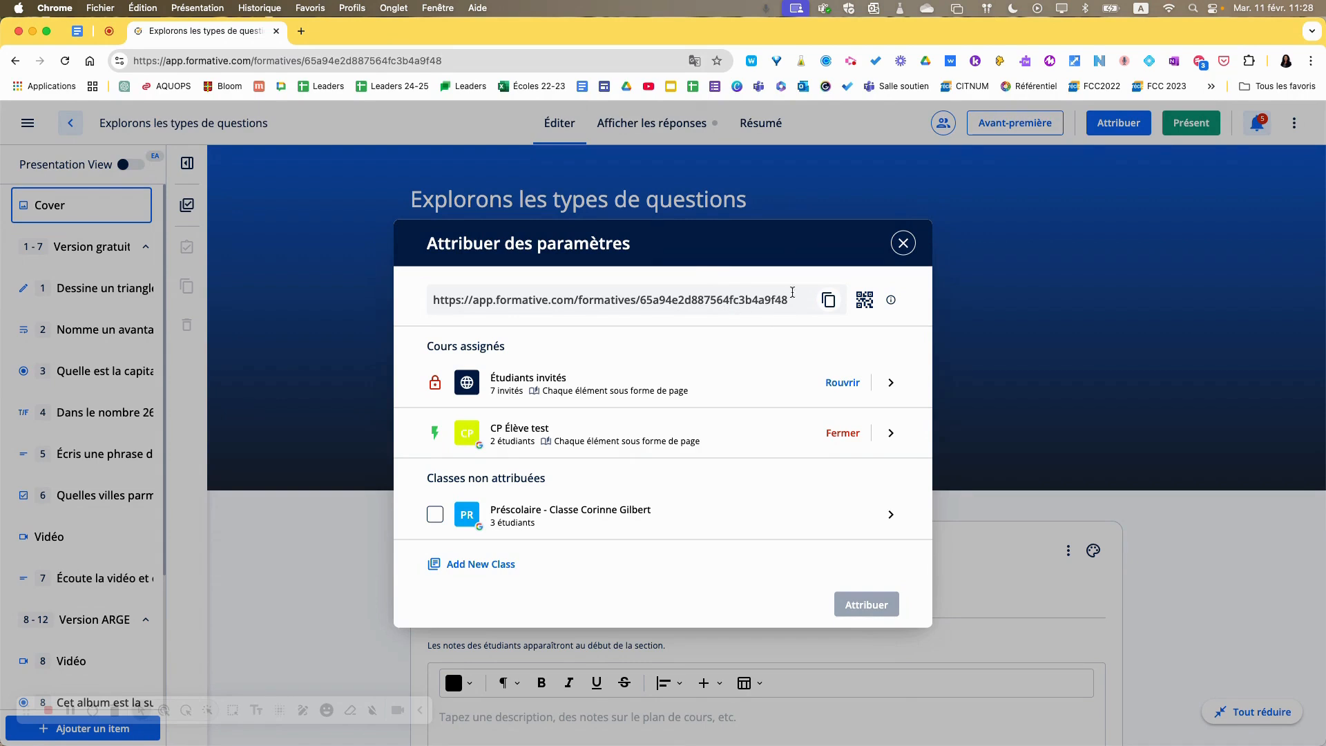
left_click(904, 243)
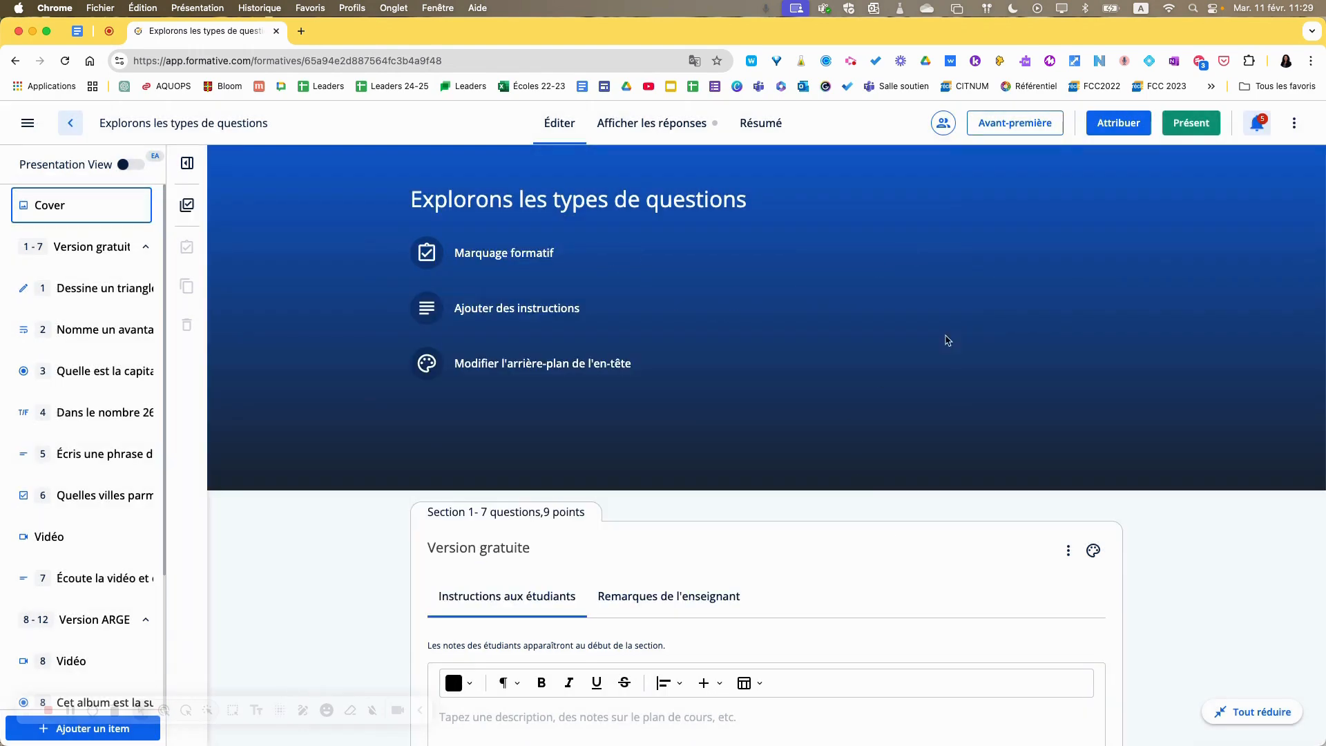
Review the assignment settings of the CP Élève test class from start to end and close them.
left_click(1119, 129)
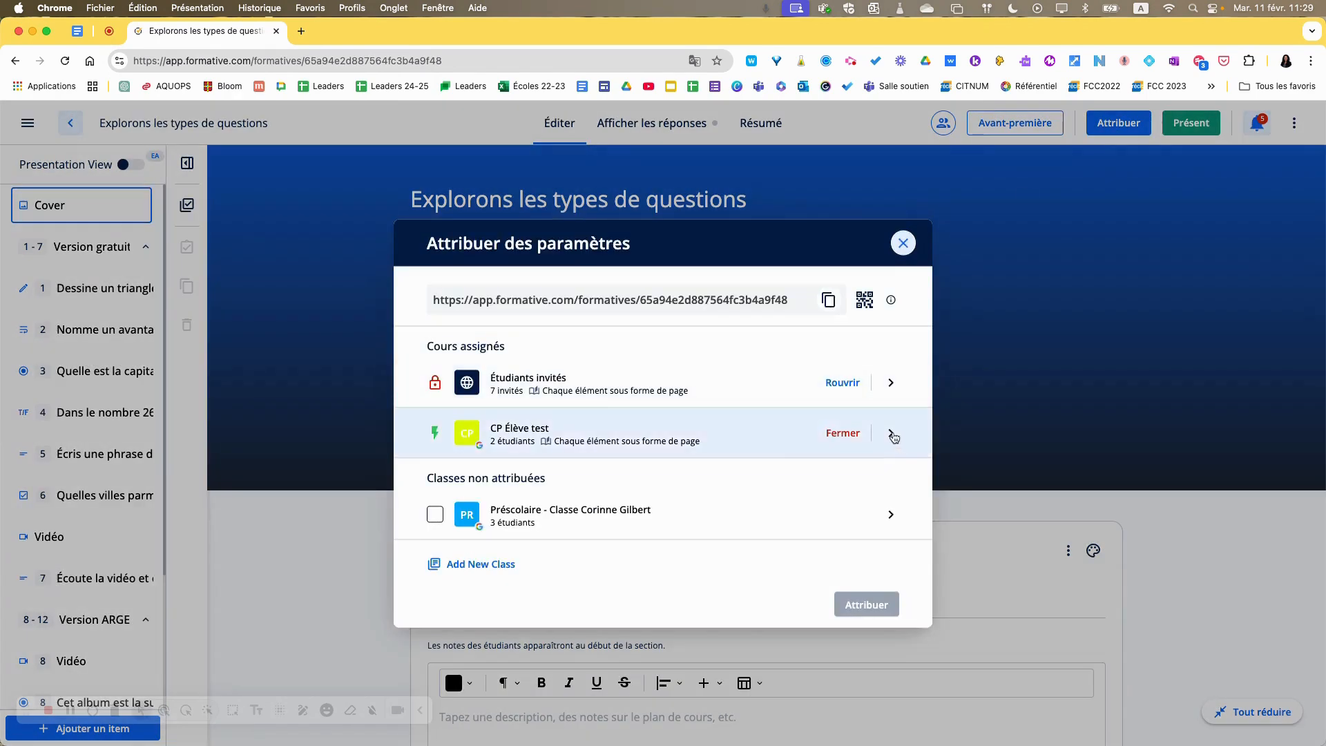
left_click(897, 437)
scroll(725, 497, "down", 10)
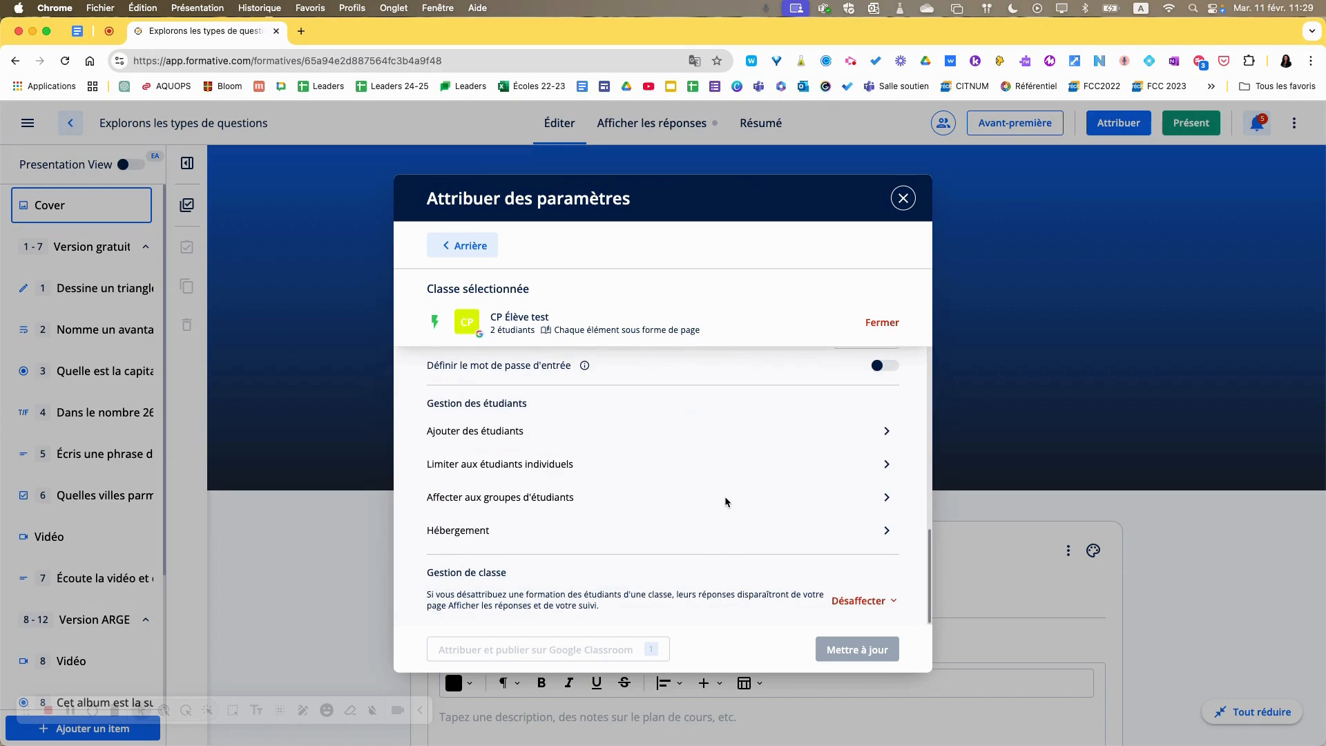
scroll(727, 498, "up", 10)
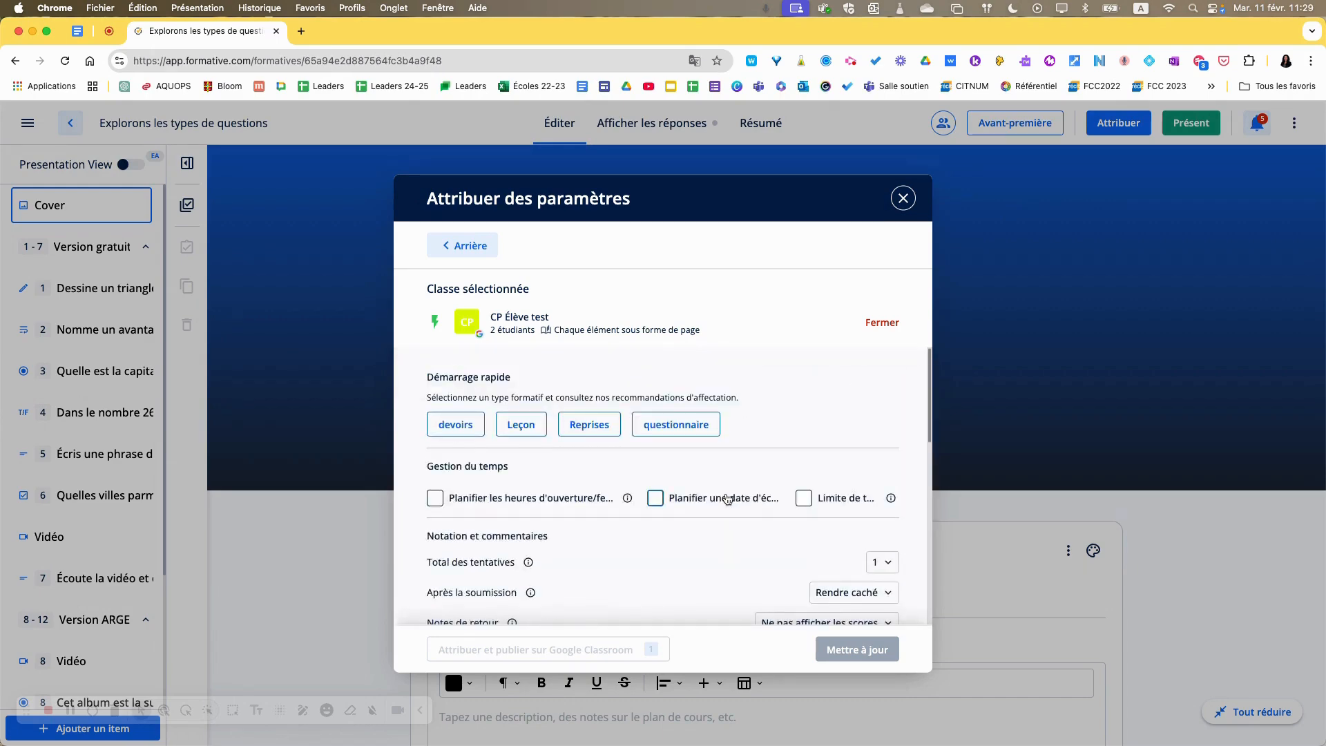
left_click(903, 198)
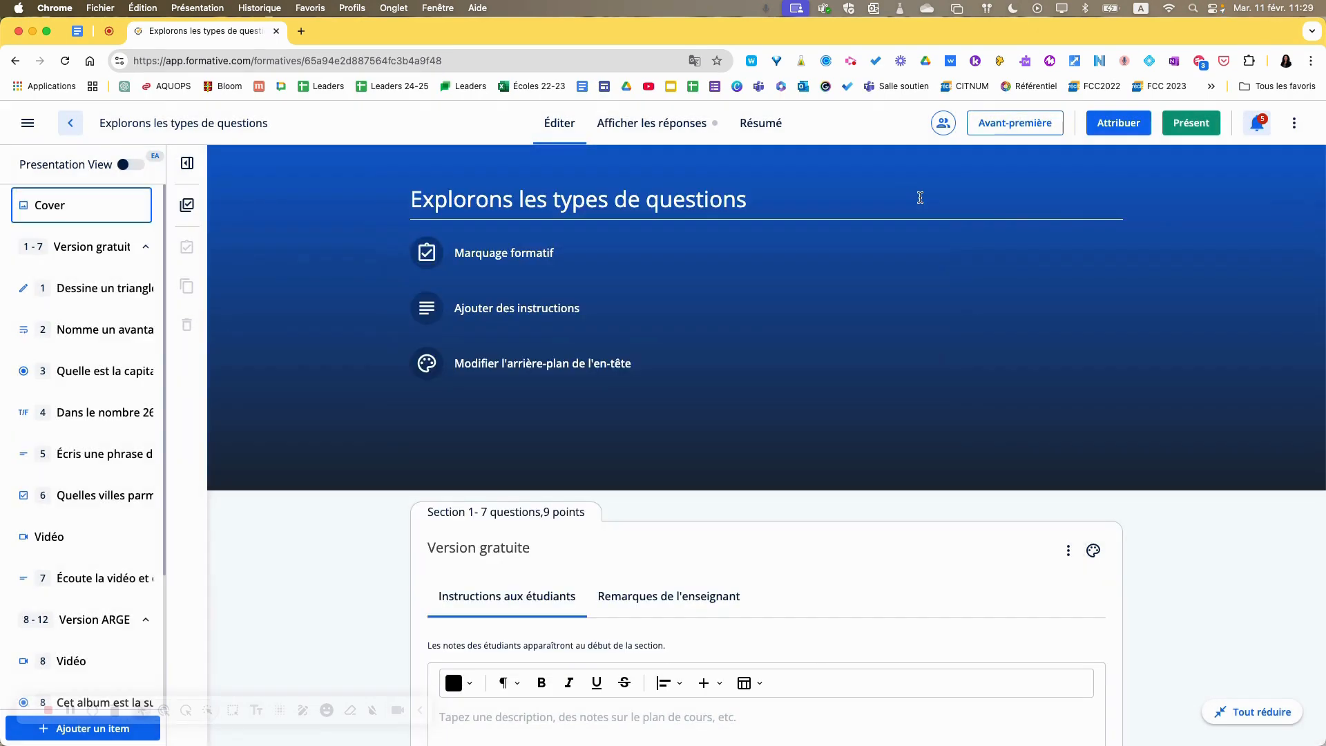
Set up a teacher-paced presentation (Enseignant au rythme) for the CP Élève test class and check the after-submission options.
left_click(1185, 121)
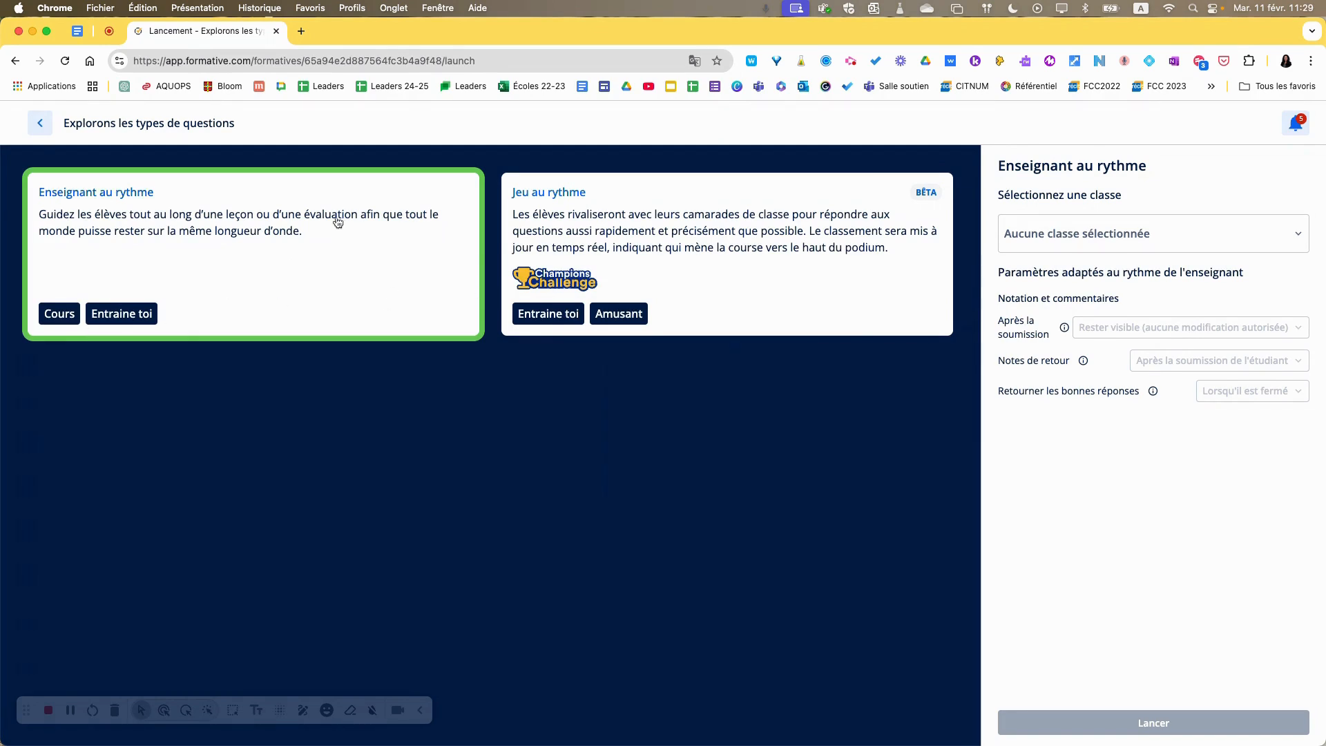
left_click(1099, 252)
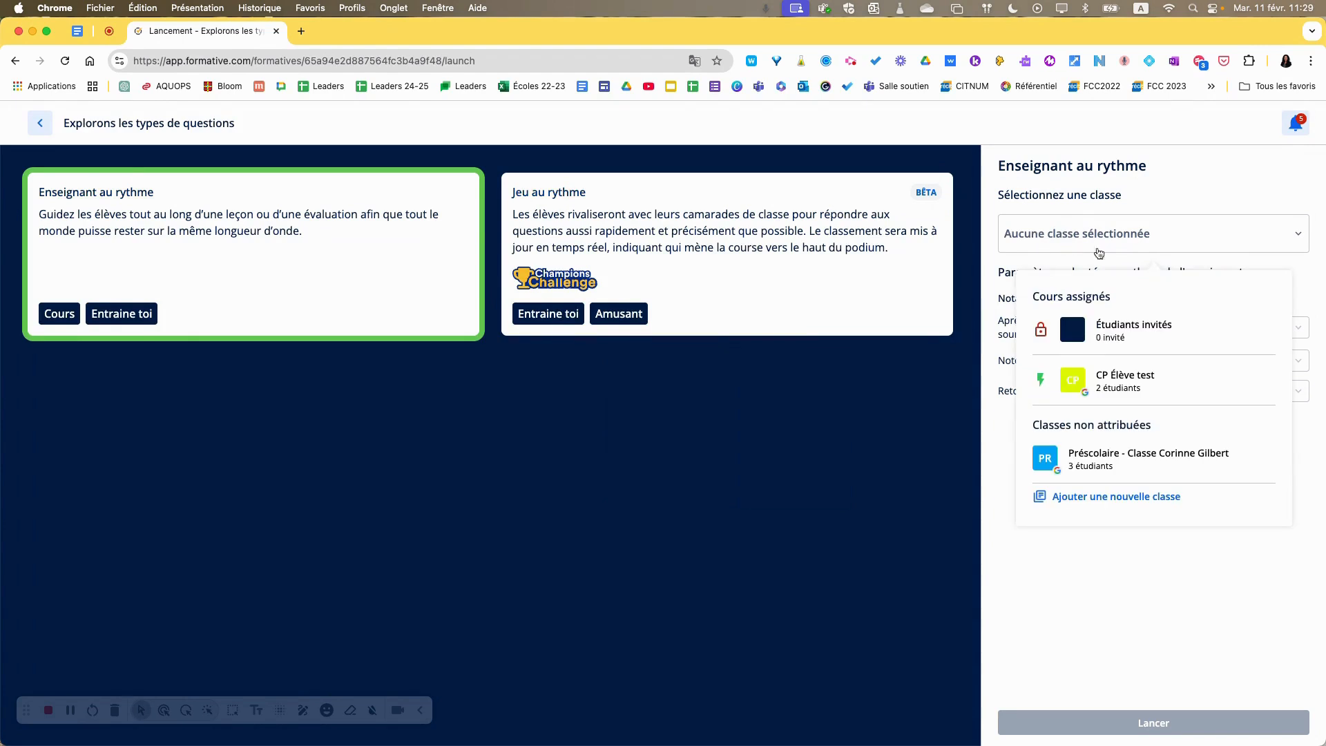
left_click(1143, 376)
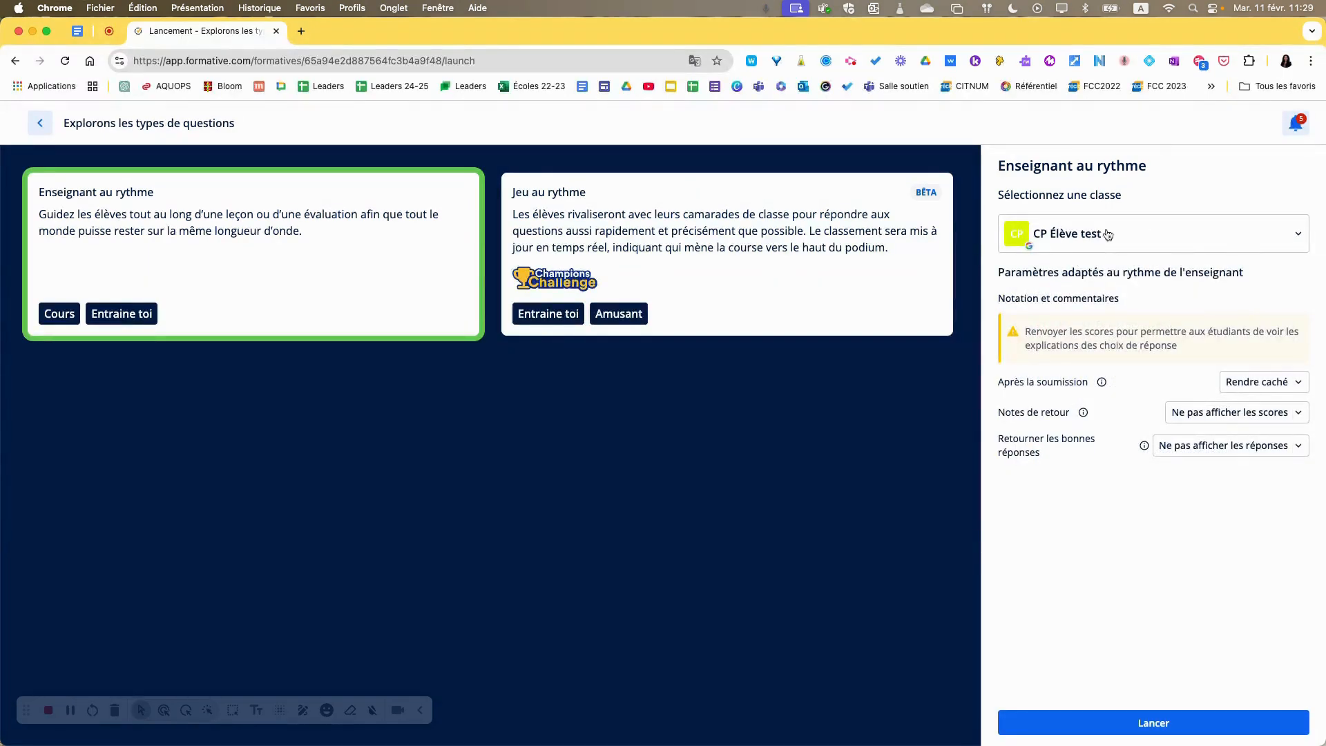
left_click(1262, 384)
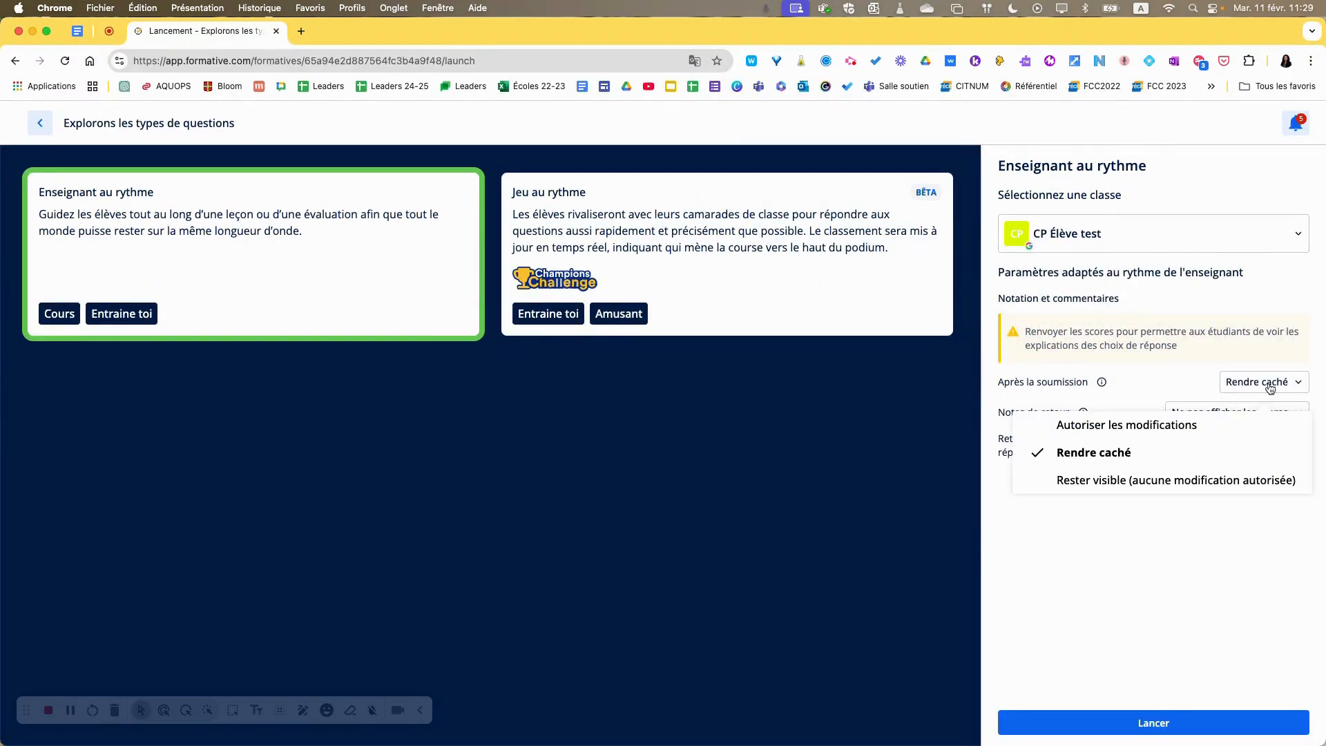
left_click(1133, 569)
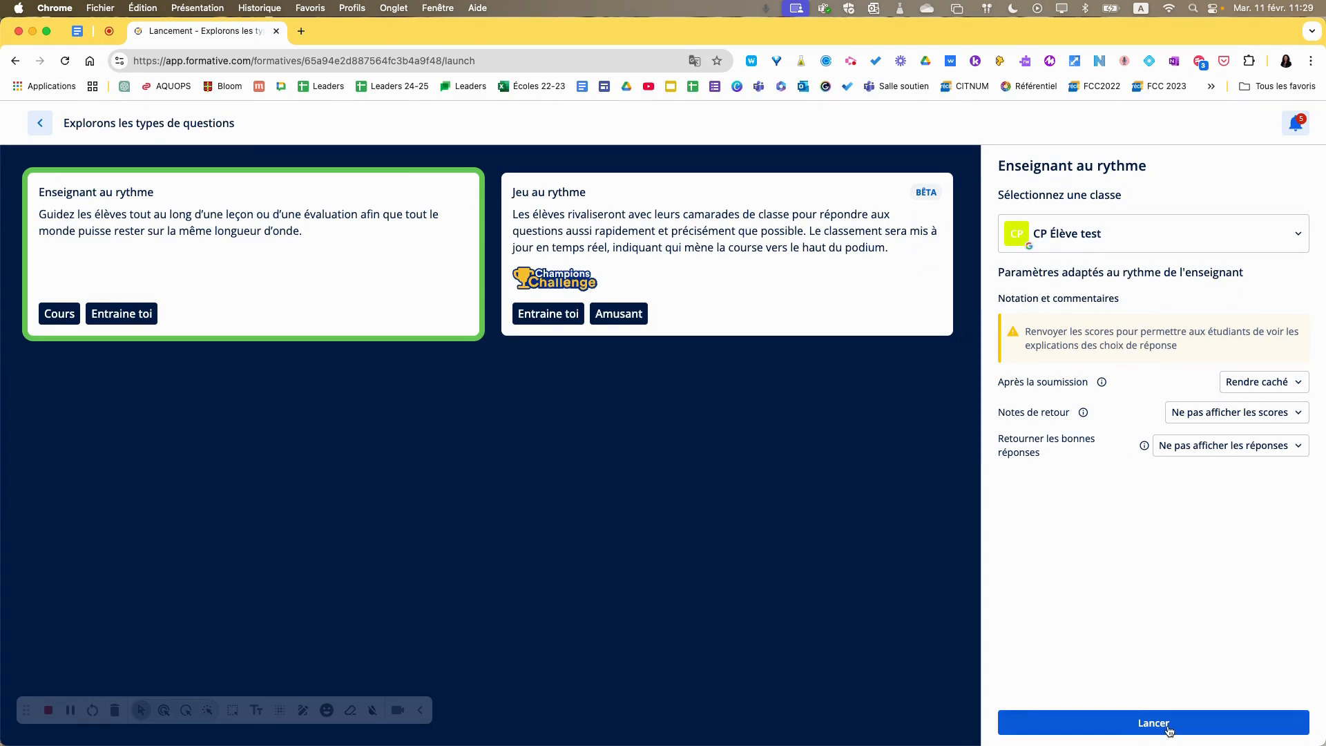
Launch the teacher-paced session and publish it to Google Classroom under the topic Portfolio de l'élève.
left_click(1168, 730)
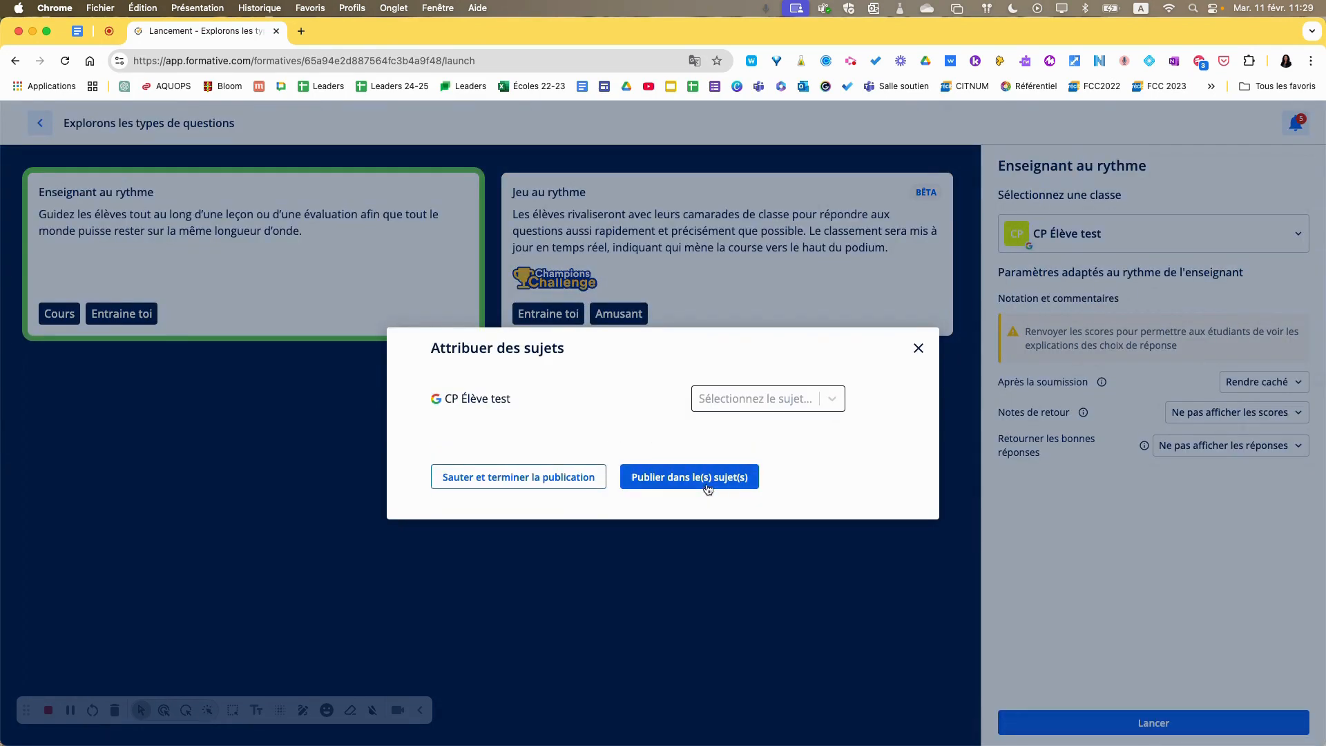
left_click(832, 400)
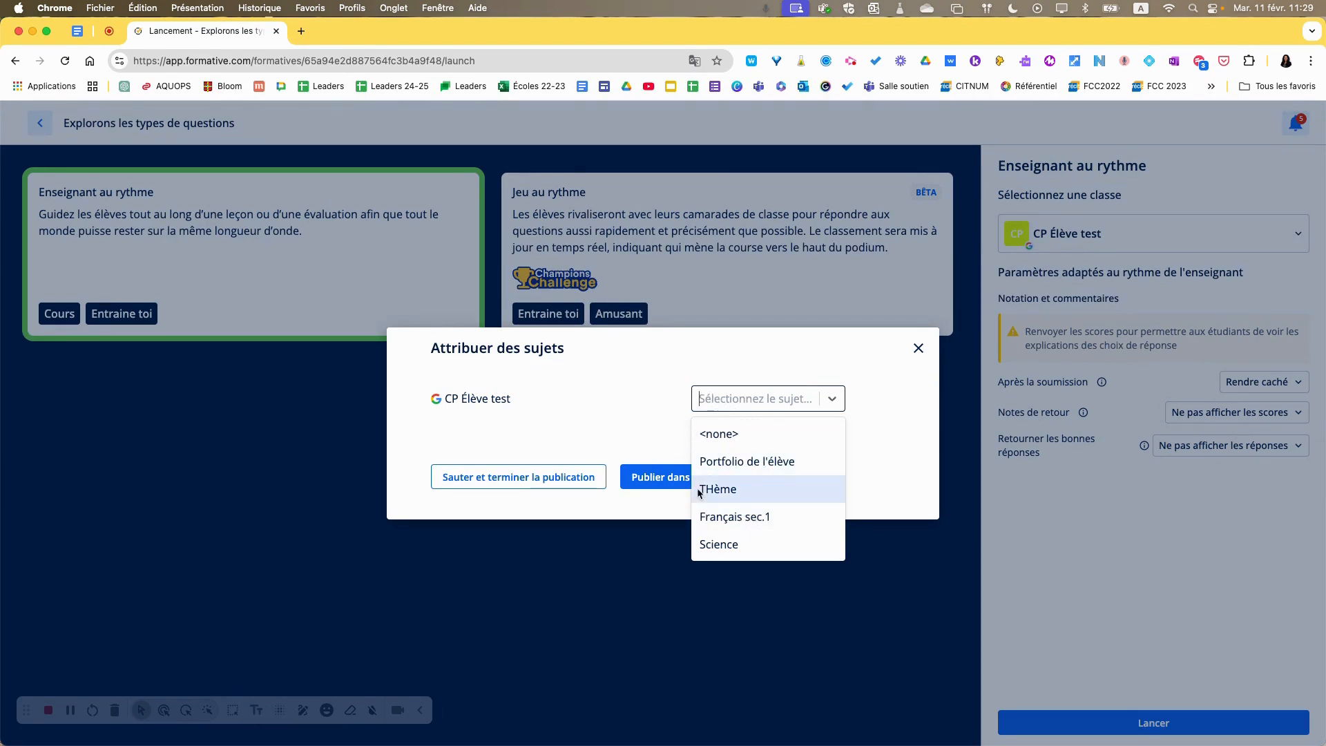
left_click(701, 461)
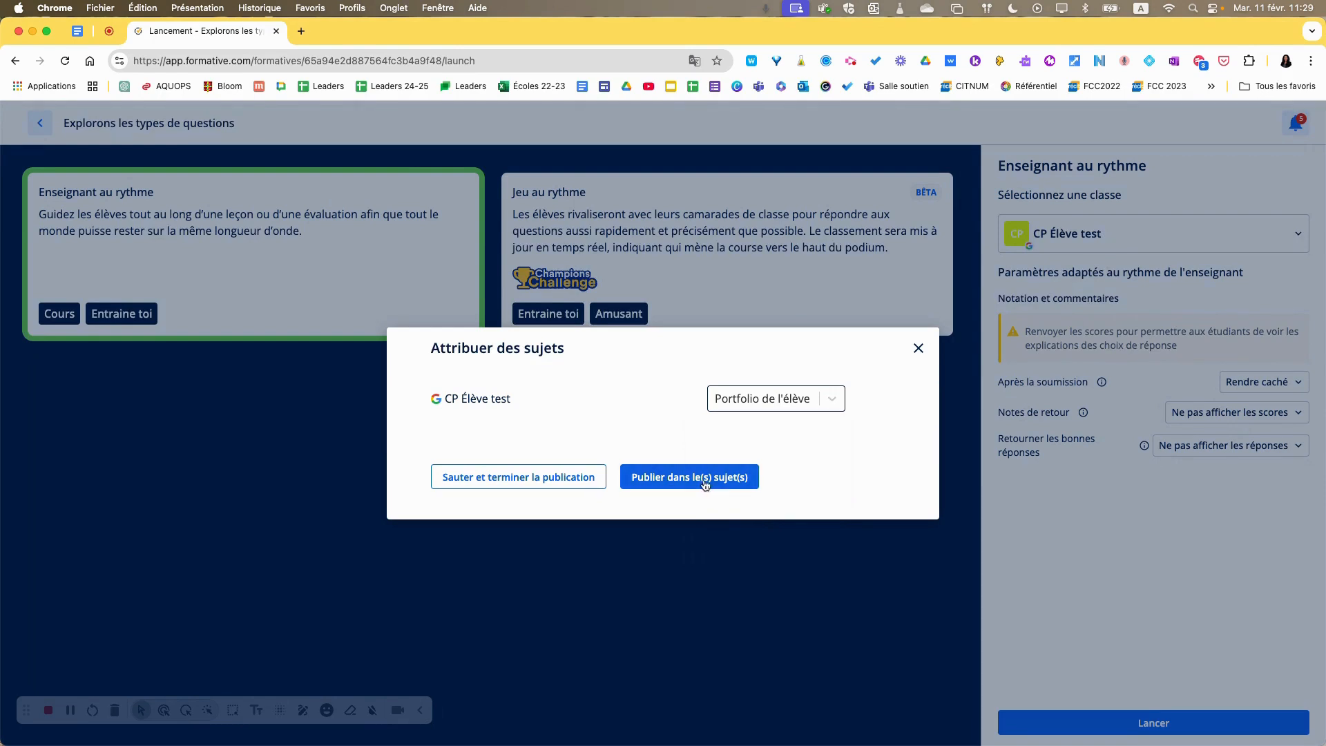
left_click(652, 475)
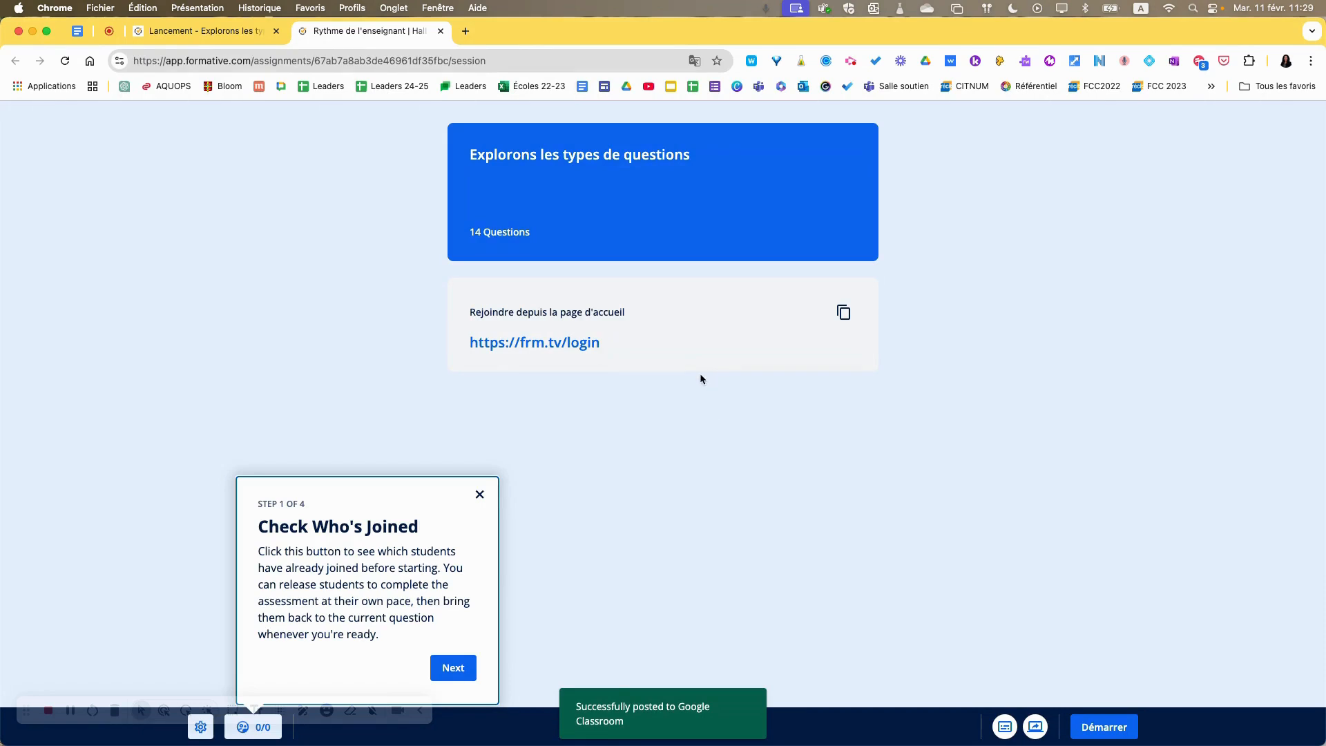
Dismiss the guided tour, start the session at question 1 and check that question's responses view.
left_click(481, 495)
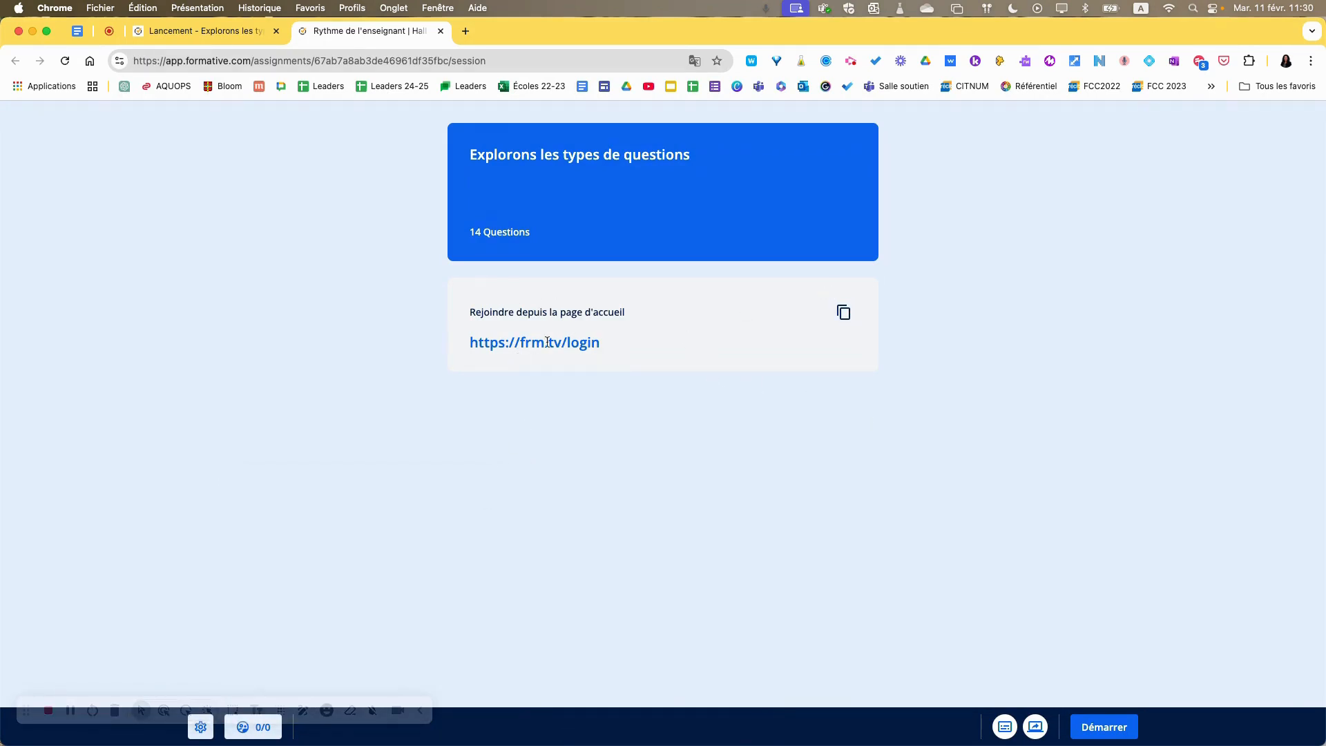
left_click(1103, 727)
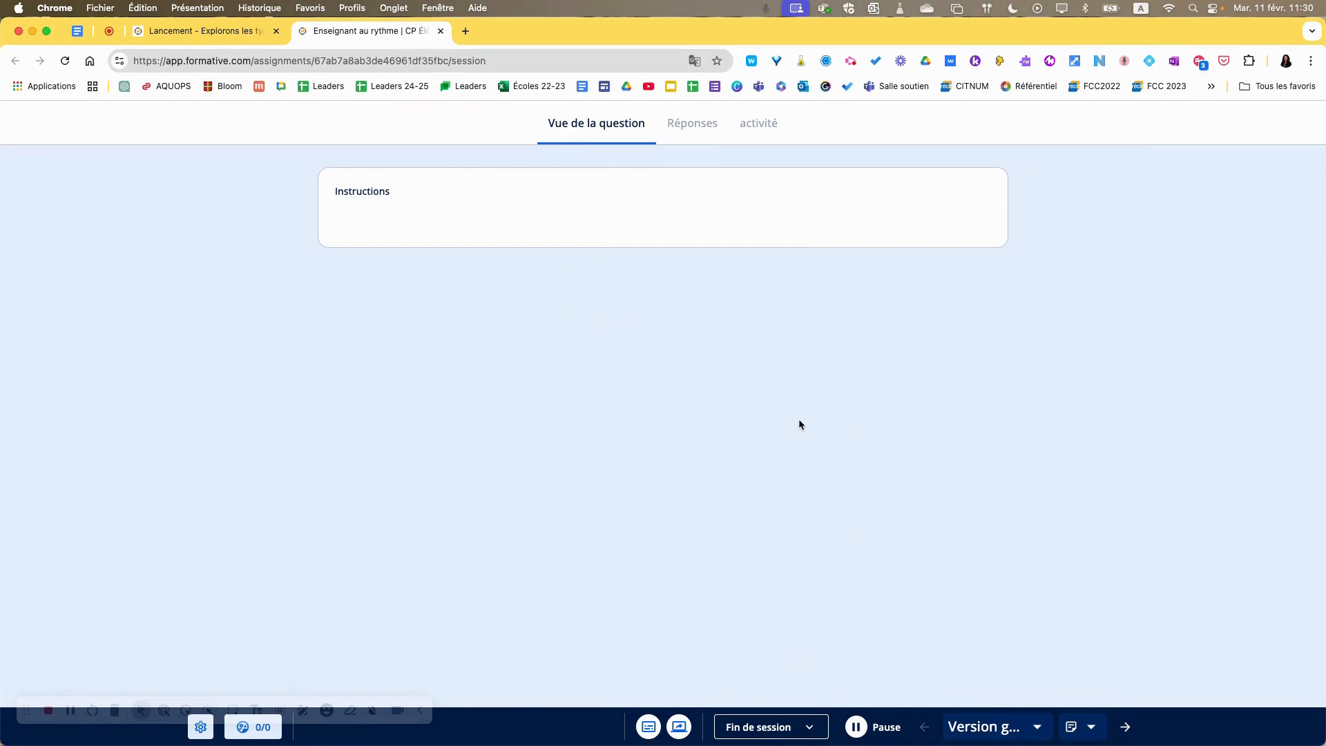
left_click(1135, 728)
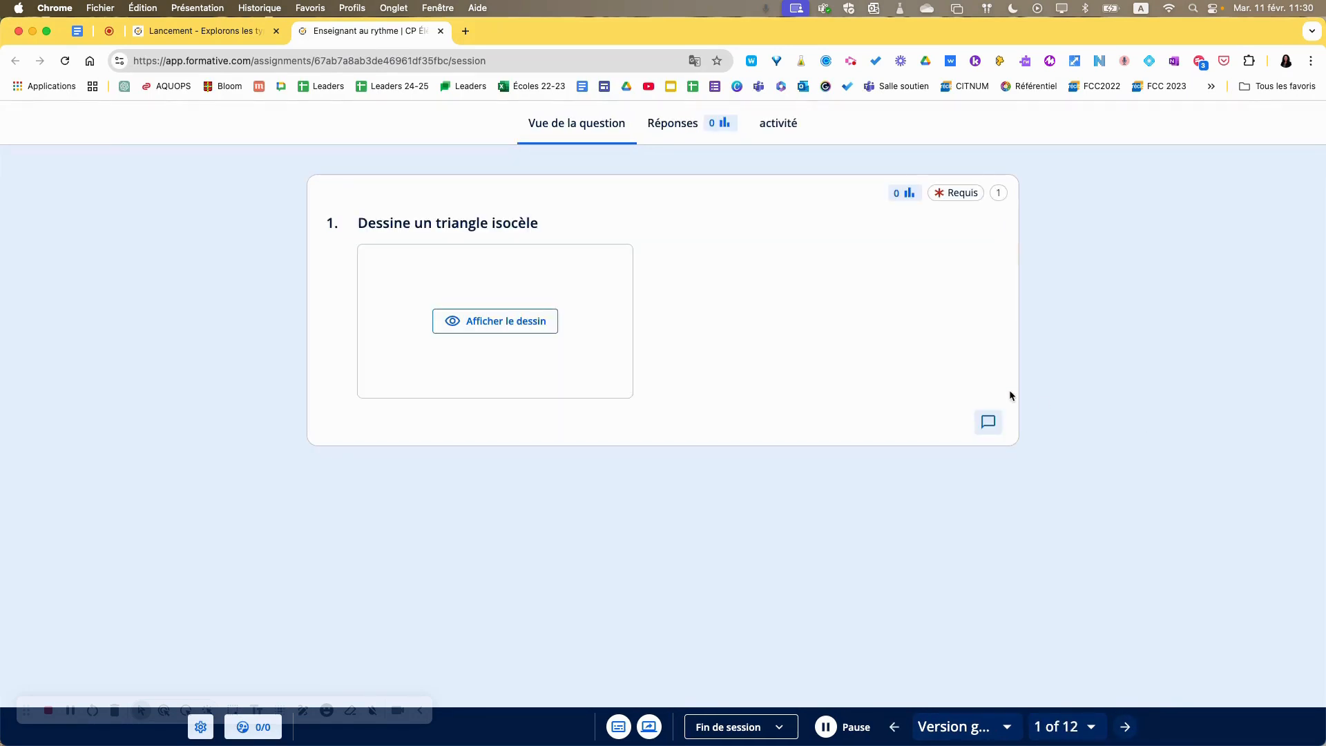
left_click(690, 127)
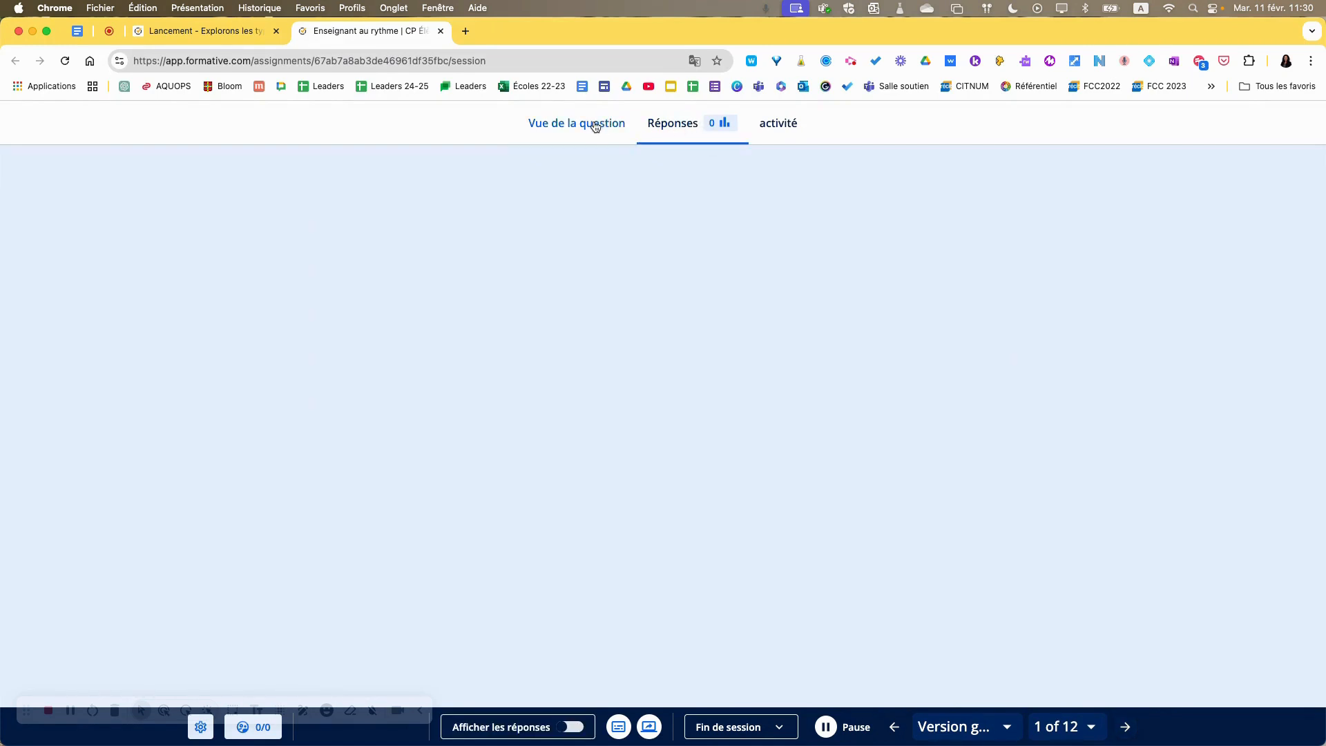
left_click(594, 125)
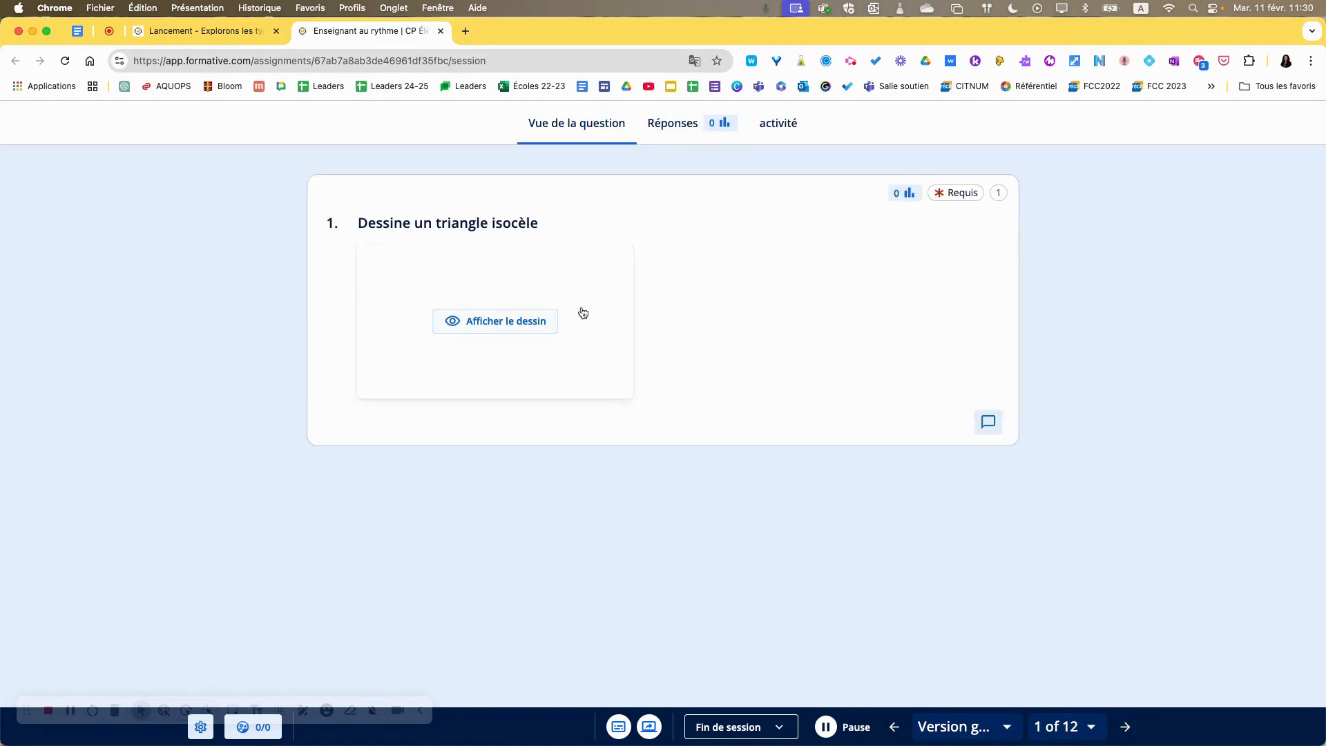
Advance the session to question 2, pause the students' responses and close the session page.
left_click(1123, 727)
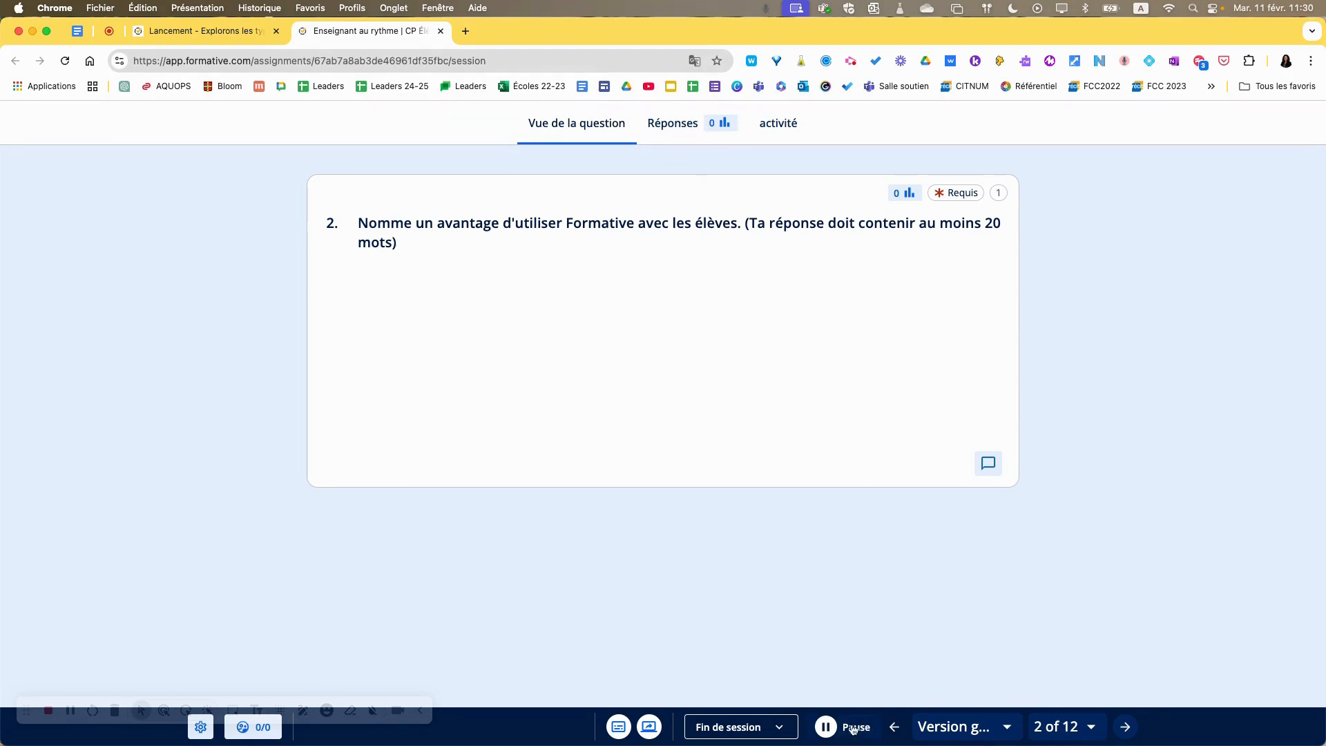
left_click(824, 727)
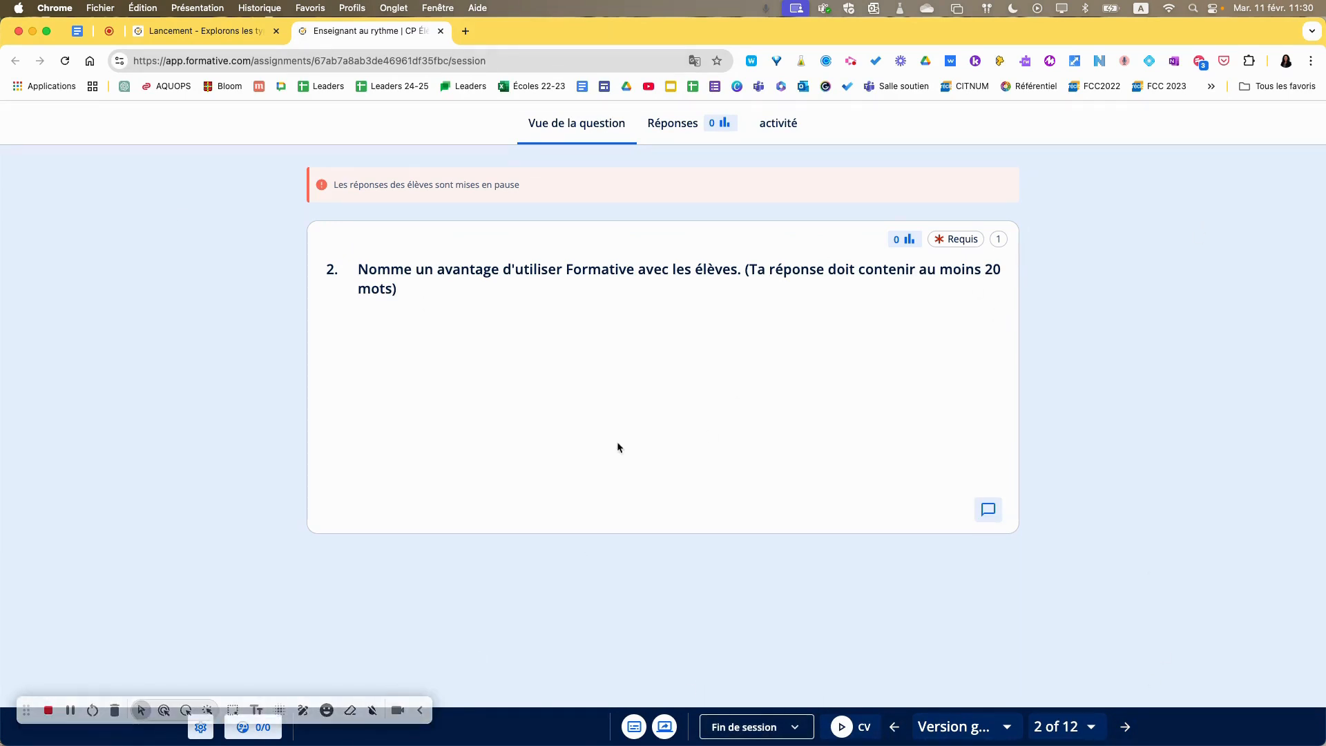
left_click(440, 31)
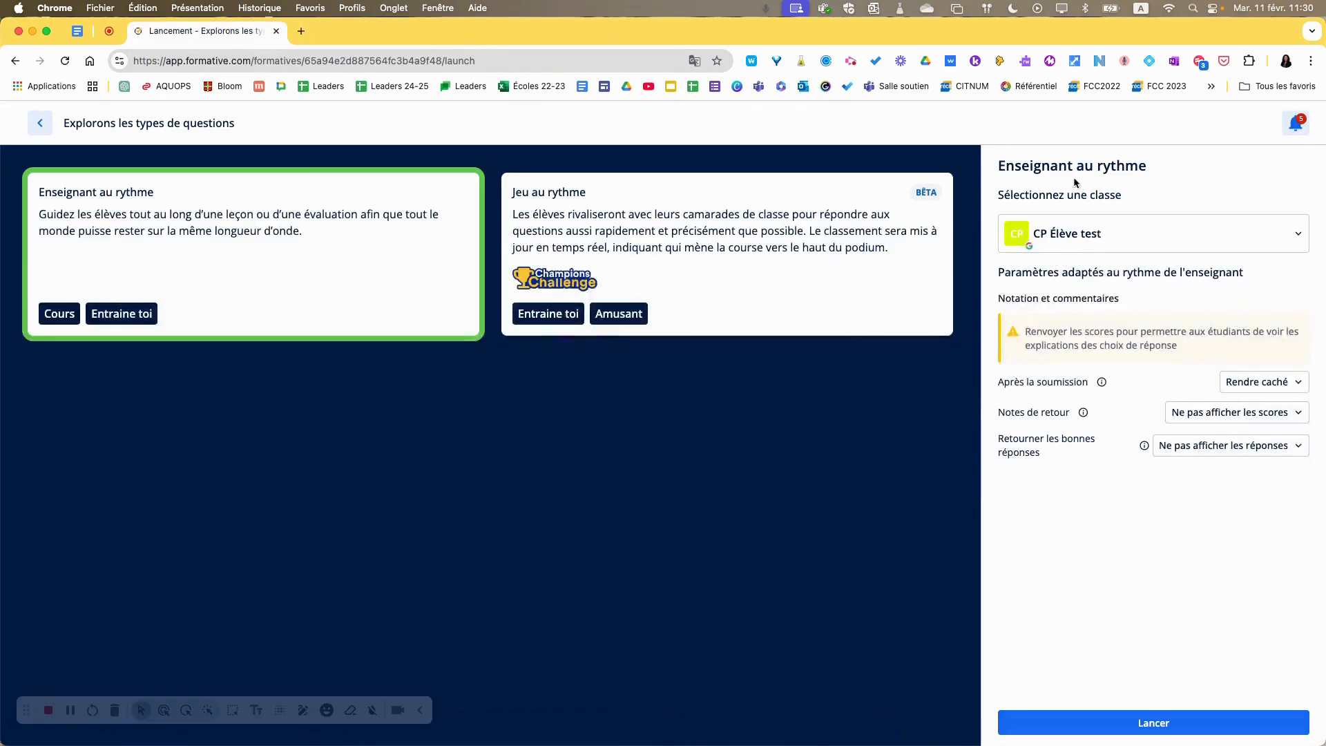
Examine the game-paced mode (Jeu au rythme) and its game duration setting, return to the formative and reopen the presentation modes.
left_click(680, 246)
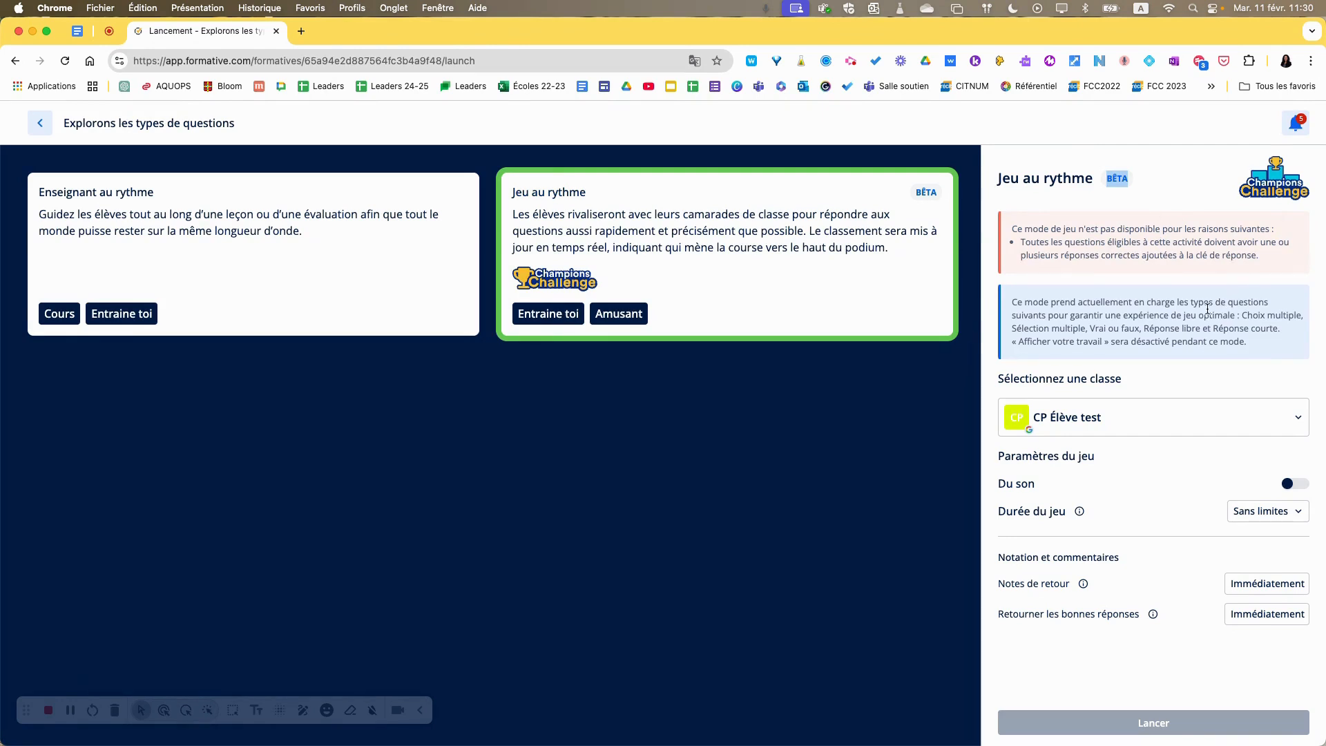
mouse_move(853, 287)
left_click(1298, 511)
left_click(1299, 519)
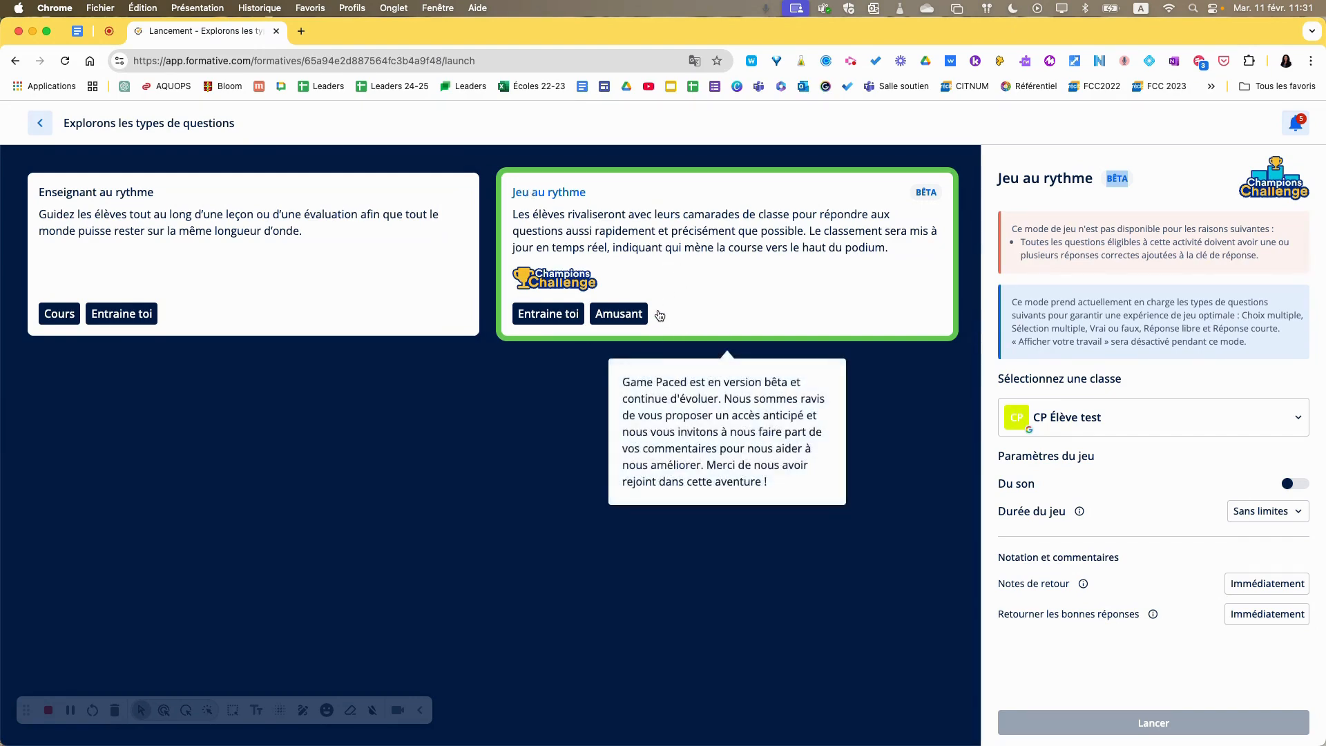
left_click(41, 125)
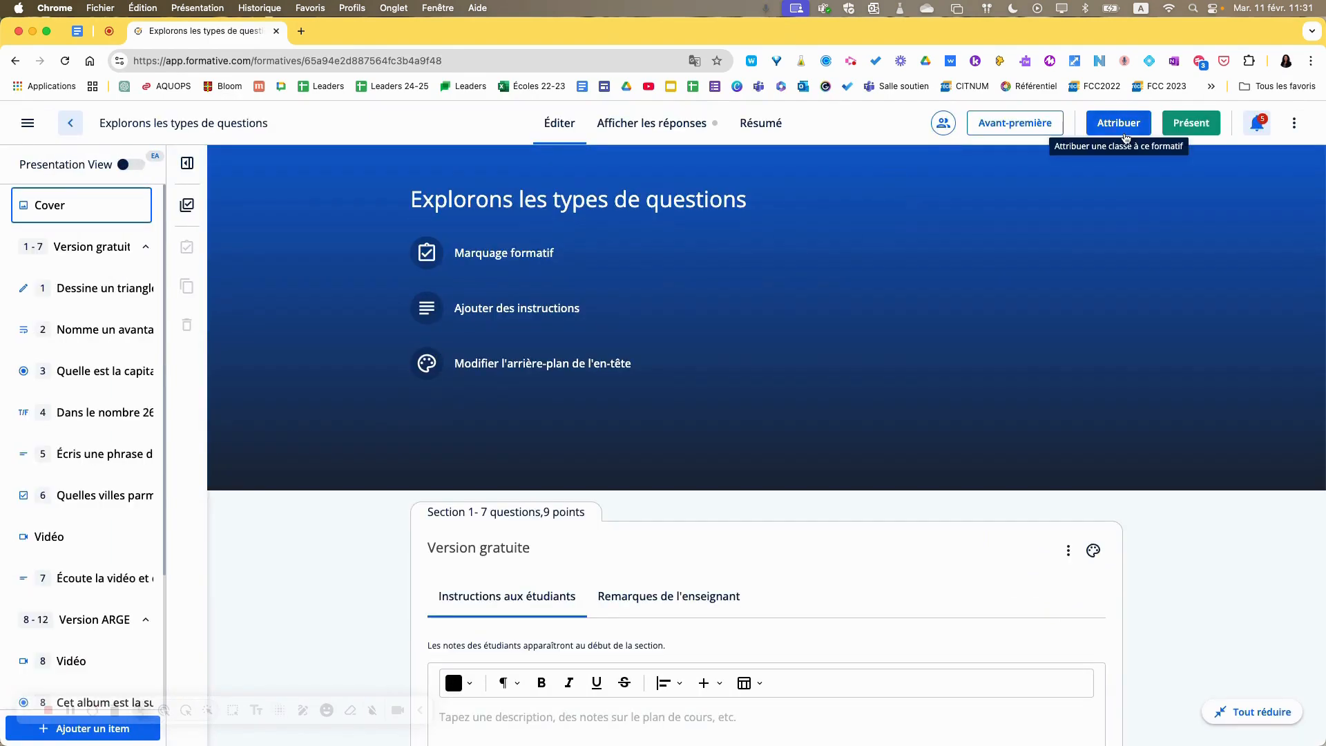
left_click(1198, 123)
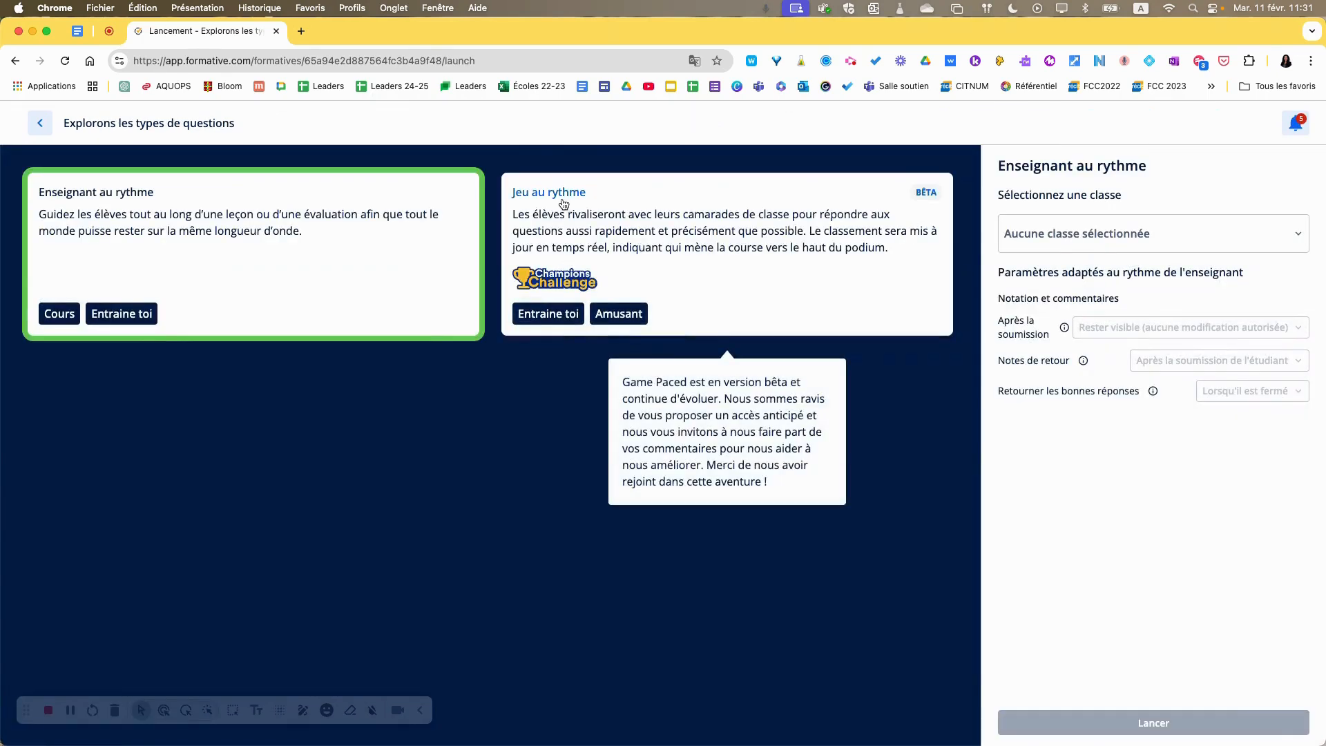